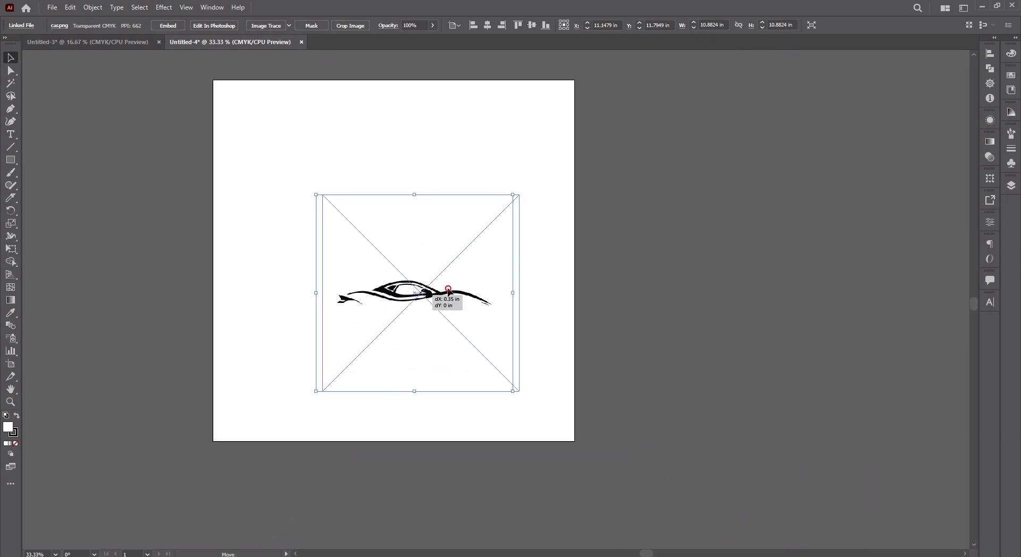
Image Trace the linked car.png picture and expand the tracing into editable paths.
click(265, 26)
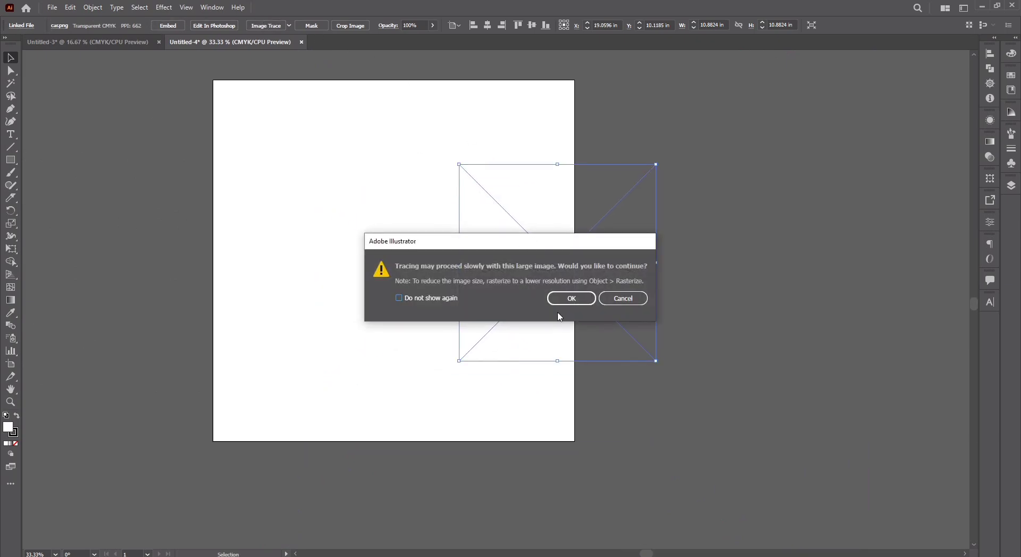
click(572, 298)
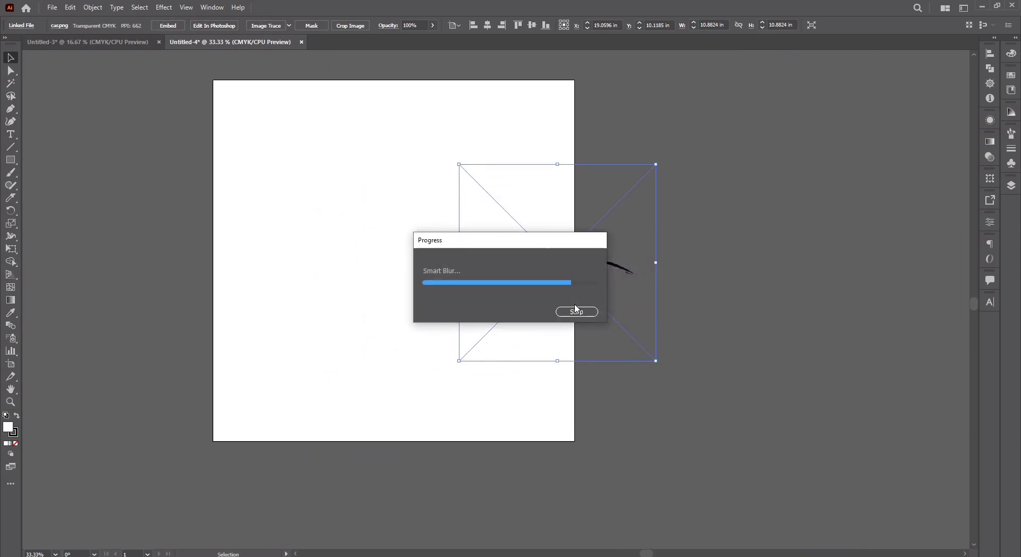
scroll(589, 295, up, 2)
drag(568, 296, 460, 343)
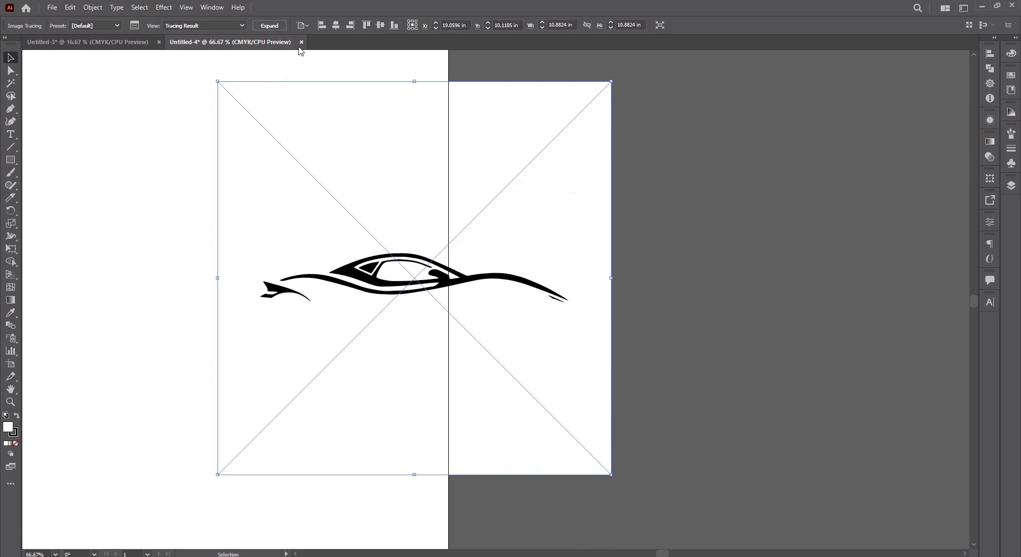
click(269, 26)
Ungroup the traced car and delete its white background shapes using the Magic Wand.
right_click(334, 140)
click(385, 228)
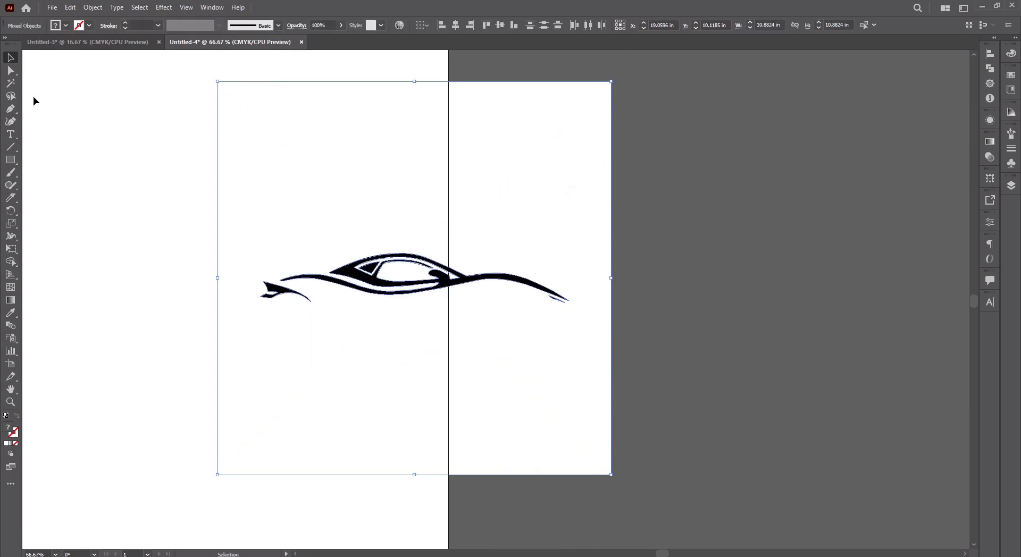
key(y)
key(Delete)
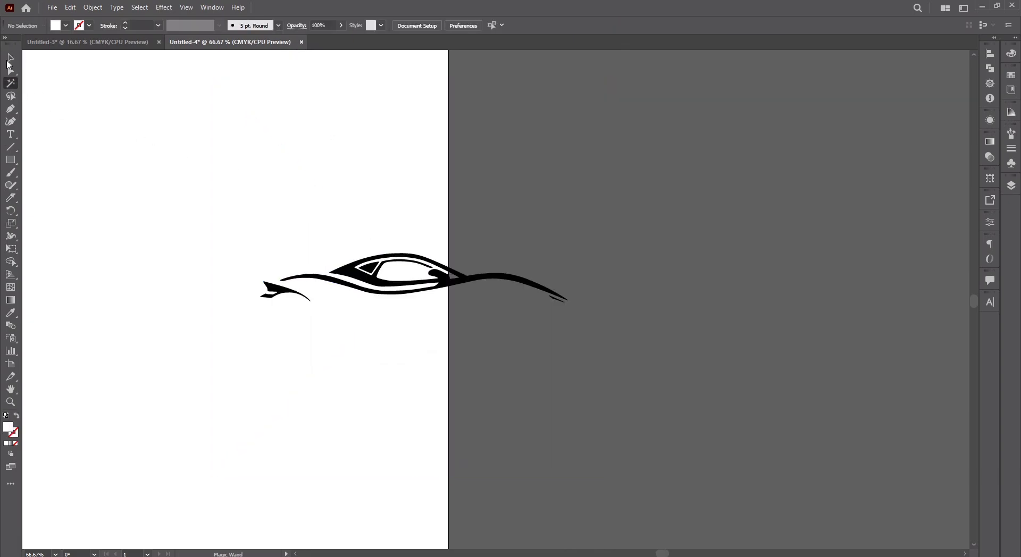
Move the car artwork fully onto the artboard and enlarge it to about 15.36 by 2.46 in.
drag(234, 256, 467, 287)
scroll(422, 278, down, 2)
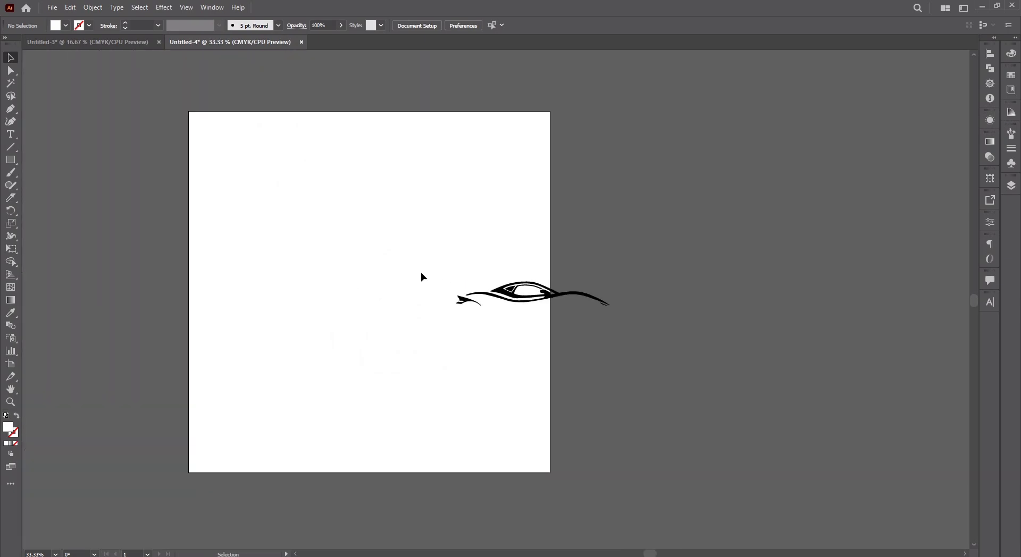
key(v)
drag(401, 258, 652, 352)
drag(573, 294, 536, 251)
scroll(498, 294, up, 2)
drag(498, 294, 734, 287)
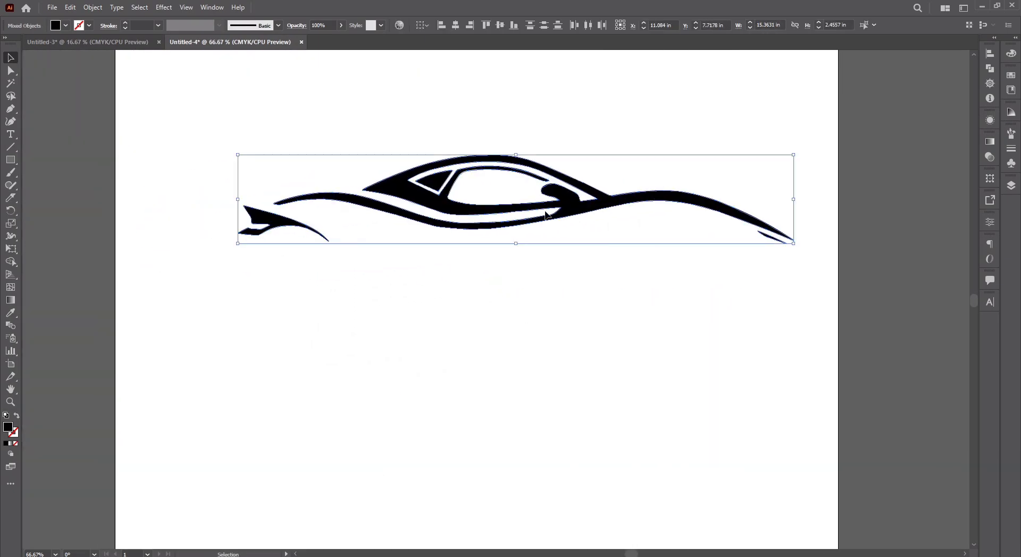
Group the car paths and center the group horizontally on the artboard.
drag(548, 206, 506, 230)
right_click(515, 195)
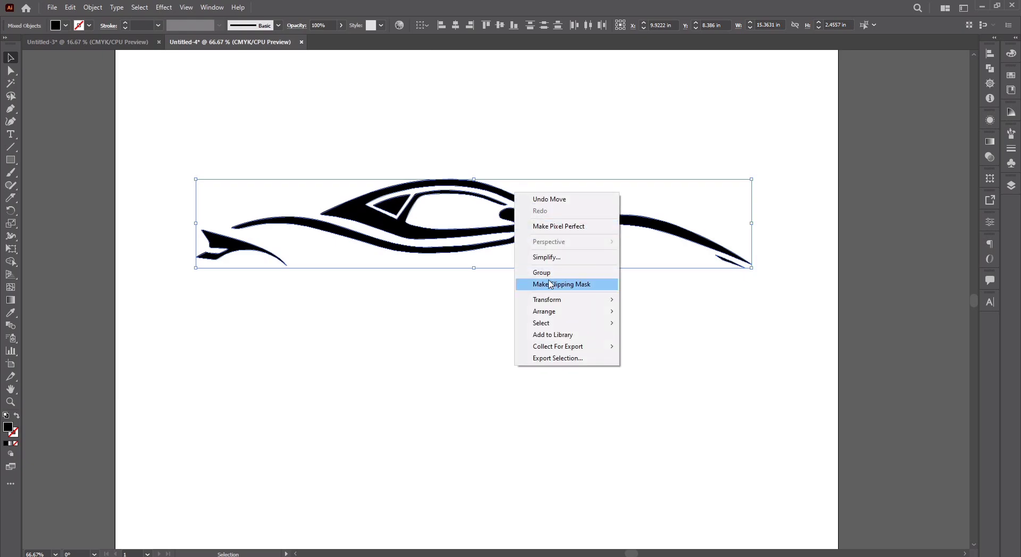
click(548, 277)
click(455, 25)
click(543, 134)
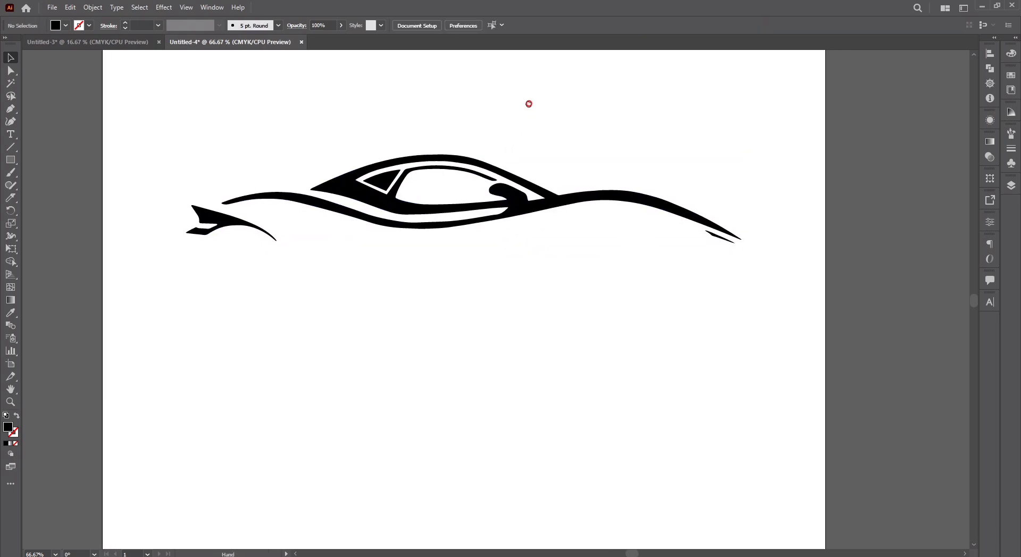
Add the text CAR SHOP below the car and scale it up to about 161 pt.
key(ctrl+plus)
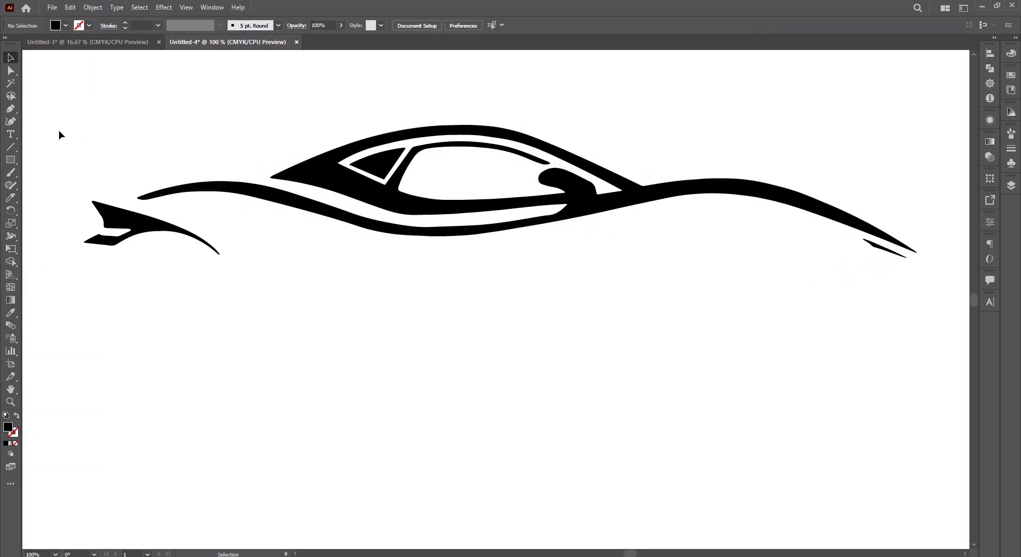
click(13, 137)
click(345, 356)
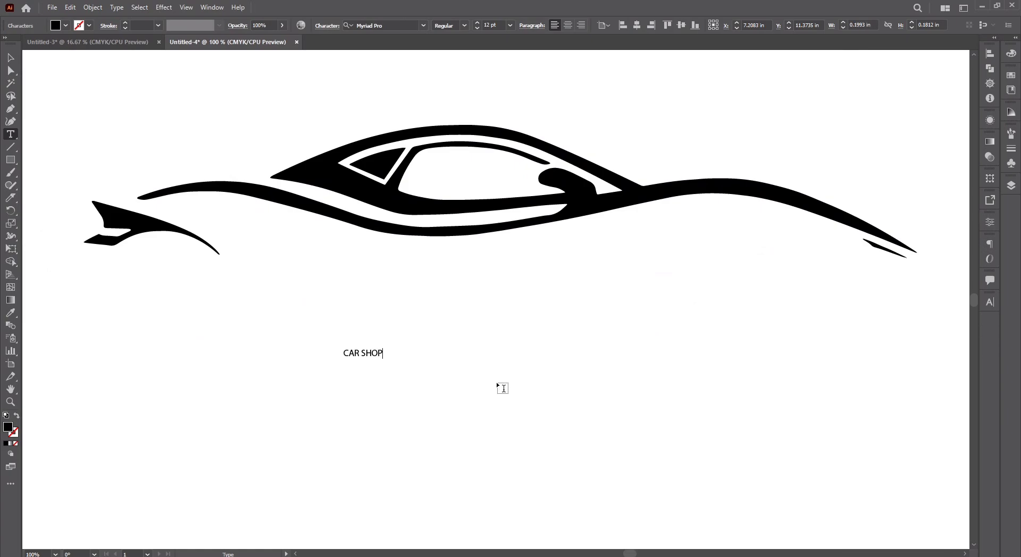
click(10, 57)
drag(381, 359, 730, 420)
drag(503, 376, 583, 368)
Set the CAR SHOP text in the GoodTimesRg-Regular font and position it closely beneath the car.
click(990, 302)
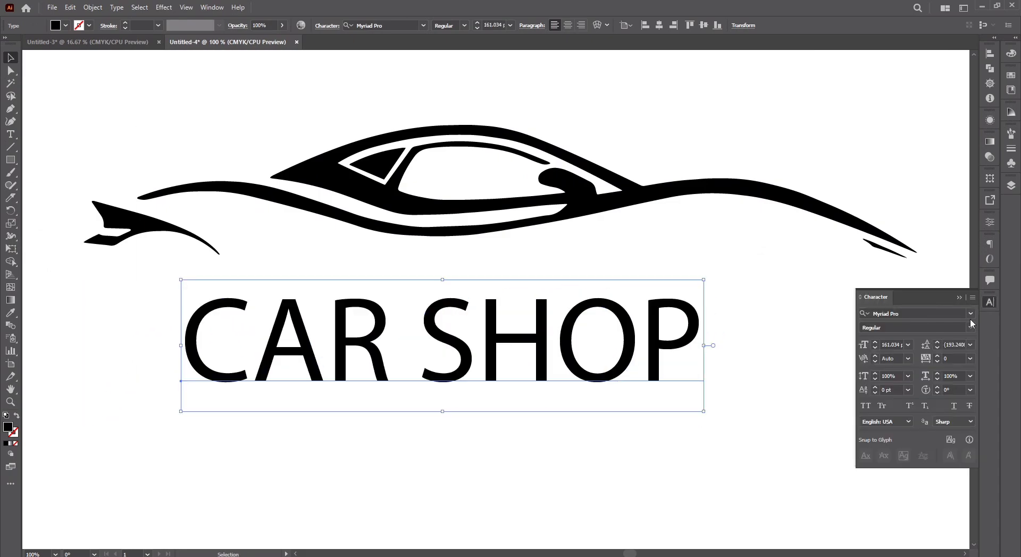
click(970, 318)
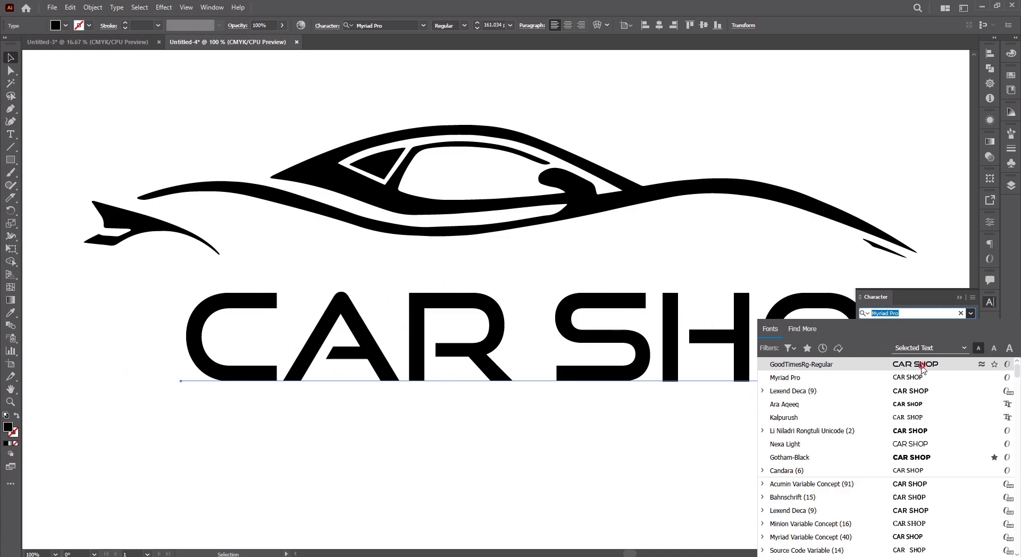
click(922, 367)
click(827, 329)
drag(859, 324, 764, 307)
click(908, 301)
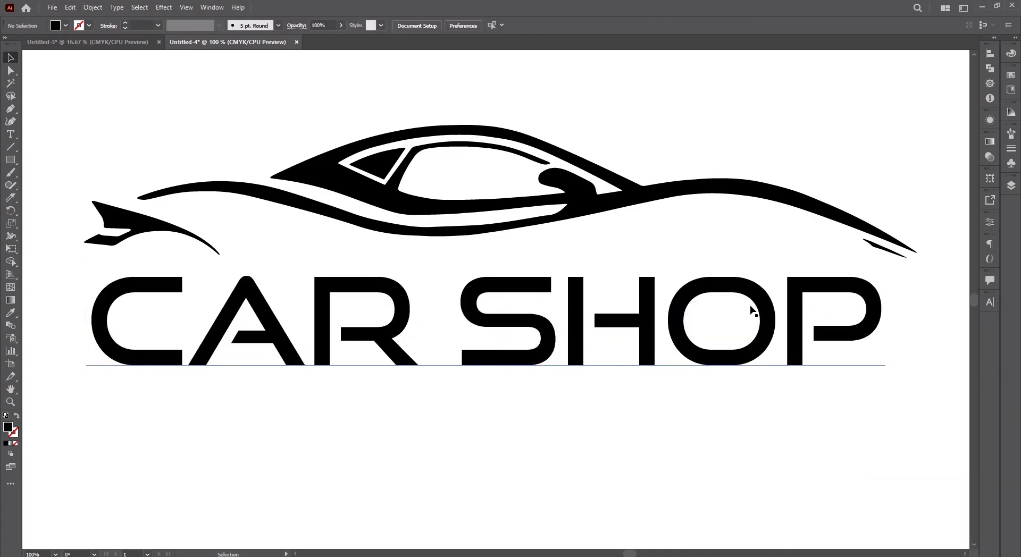
Convert the CAR SHOP text to outlines and ungroup the letters.
click(440, 304)
right_click(437, 301)
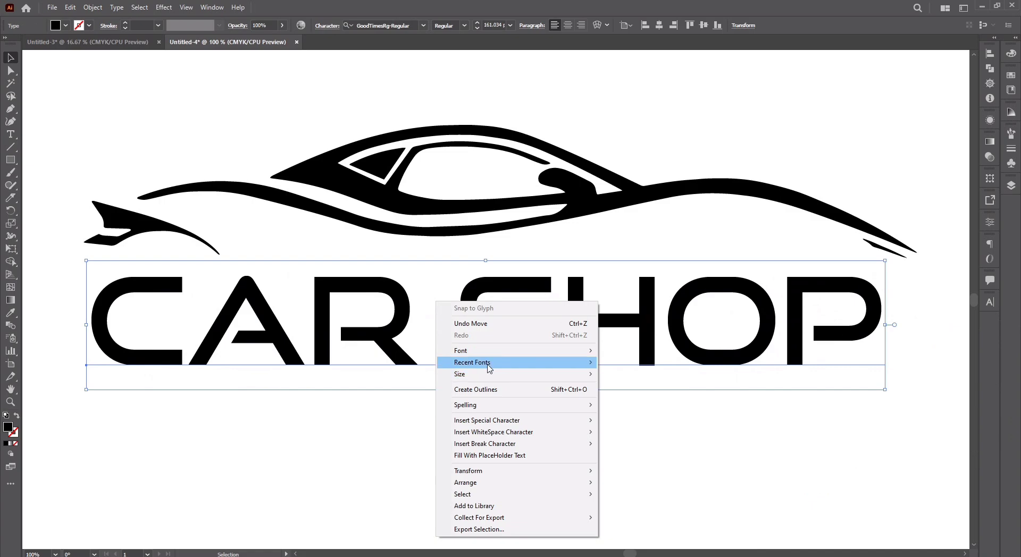
click(476, 389)
right_click(359, 345)
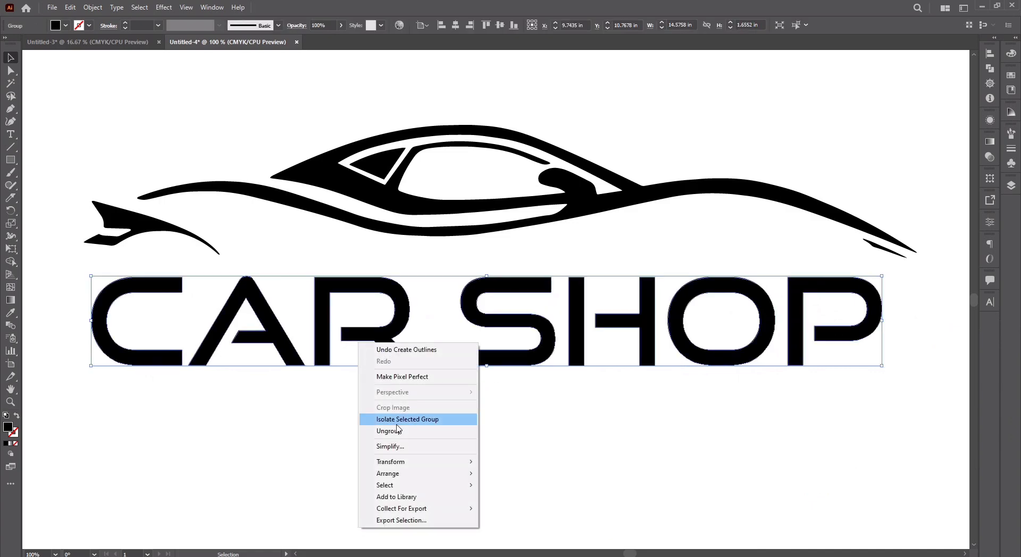
click(393, 430)
click(348, 434)
Shorten the left foot of the A in CAR to leave room beneath it.
scroll(191, 343, up, 1)
drag(191, 343, 262, 336)
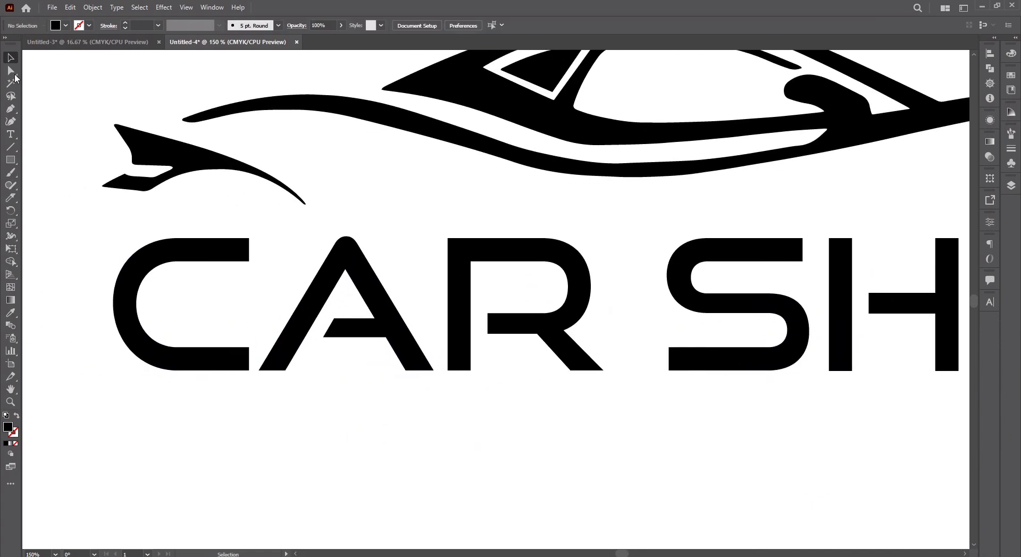
drag(287, 392, 307, 335)
Extend the lower arm of the C so it runs beneath the shortened left foot of the A.
click(239, 337)
click(248, 371)
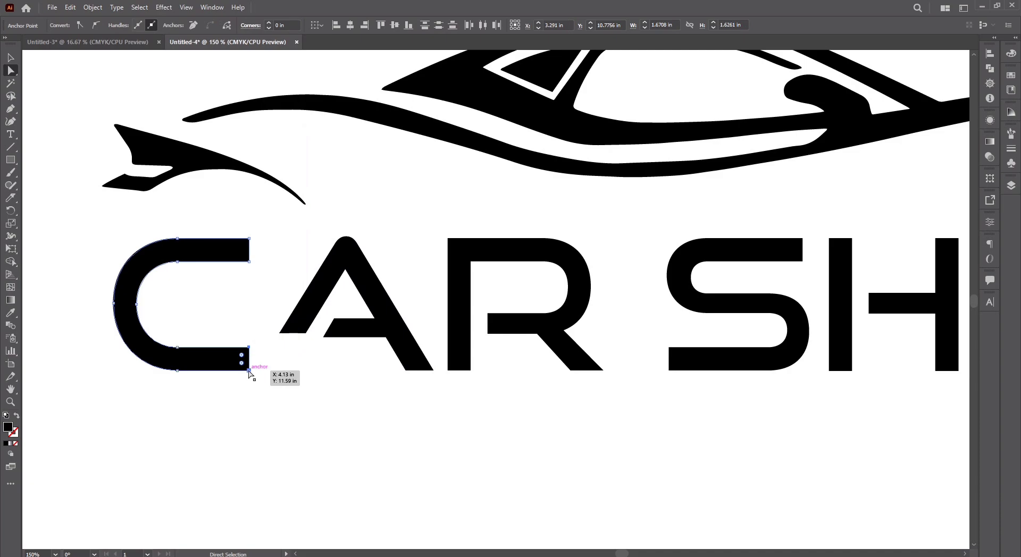
drag(249, 371, 306, 371)
click(372, 399)
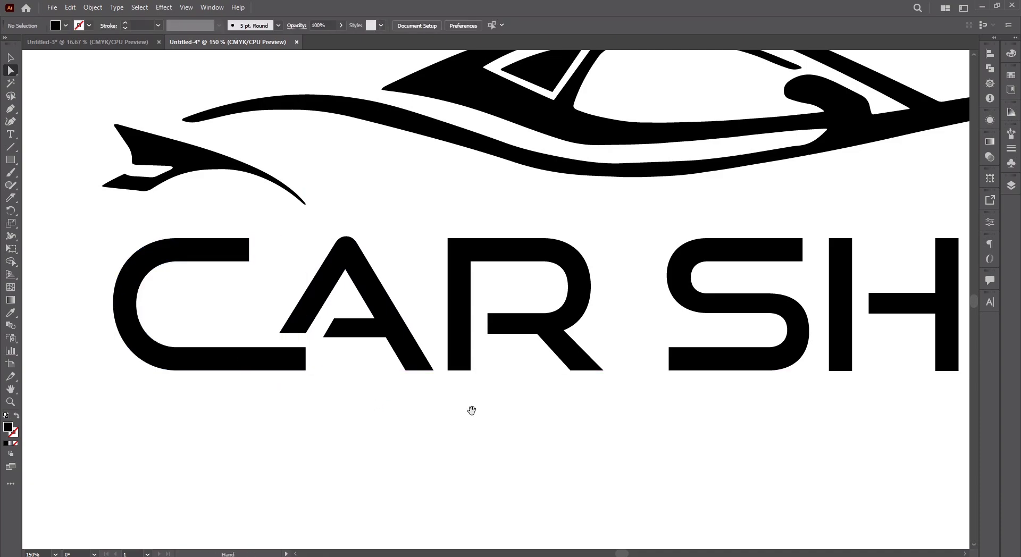
Shorten the lower arm of the S and extend its upper arm past the left stem of the H.
drag(511, 417, 250, 416)
drag(431, 397, 430, 397)
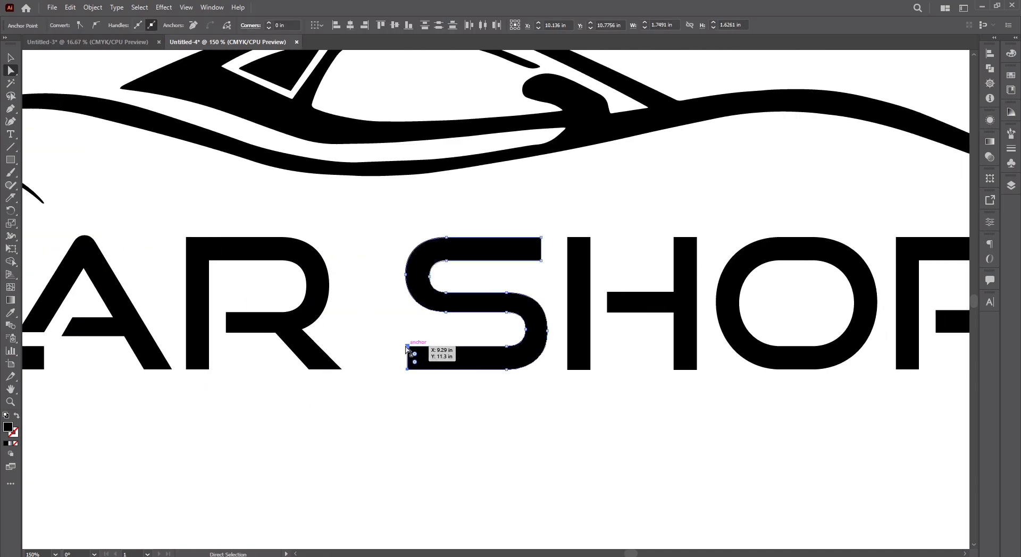
drag(407, 347, 471, 352)
drag(520, 220, 590, 278)
Lower the top of the H's left stem to leave a gap beneath the S's extended arm.
click(579, 295)
shift+click(568, 238)
key(ctrl+z)
click(568, 237)
shift+click(589, 237)
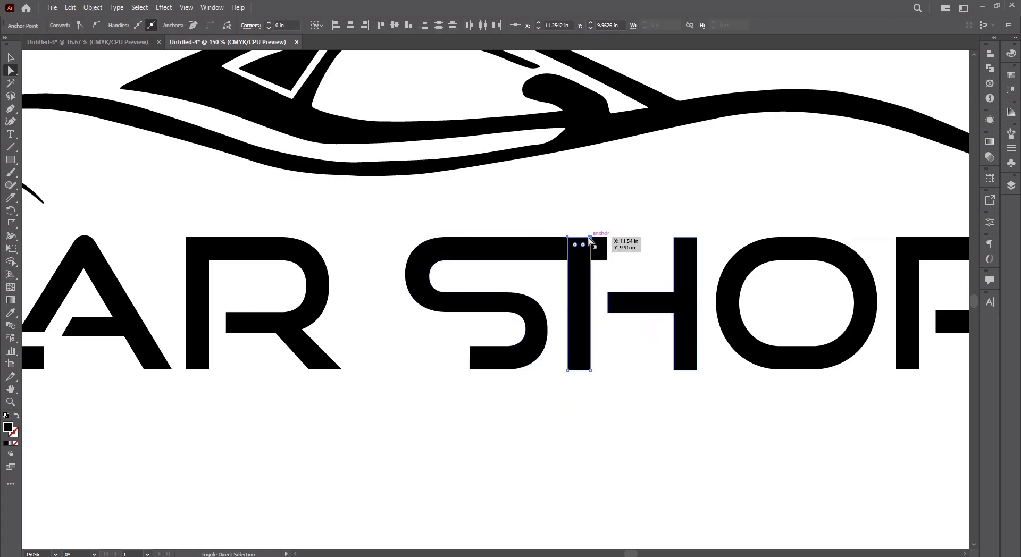
drag(589, 237, 590, 277)
click(622, 274)
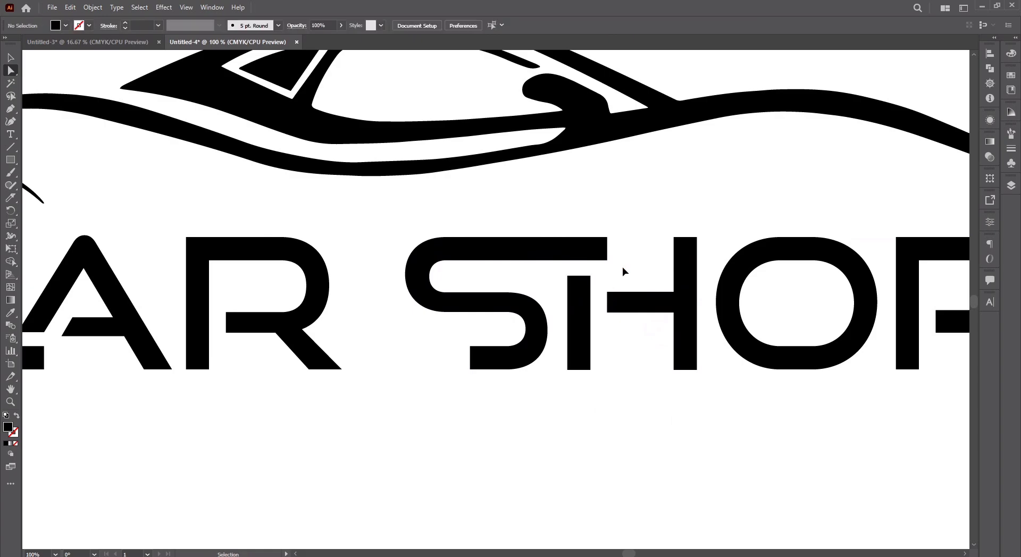
Rotate the letter O in SHOP by 90 degrees.
key(ctrl+0)
drag(671, 353, 673, 353)
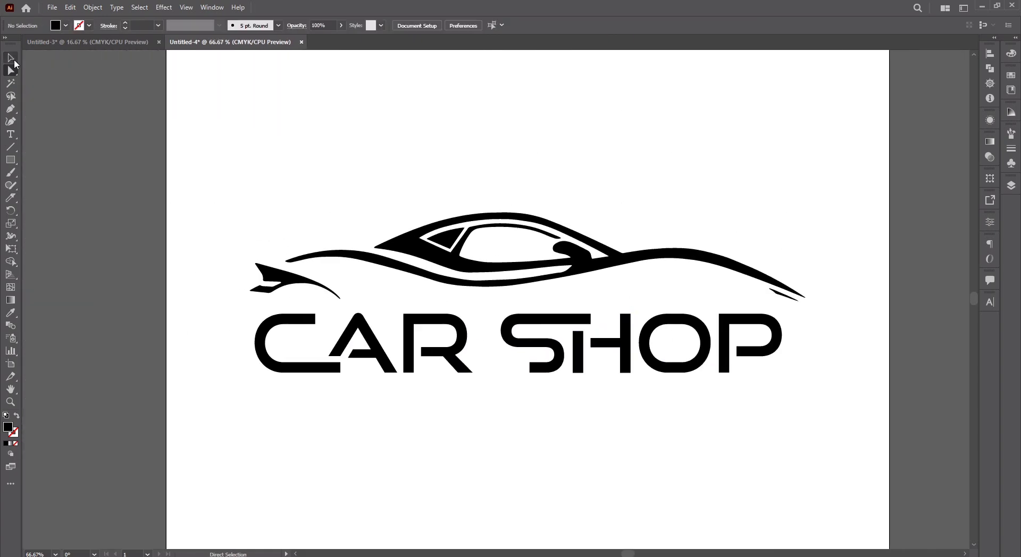
click(13, 60)
key(ctrl+1)
drag(697, 394, 759, 408)
click(764, 320)
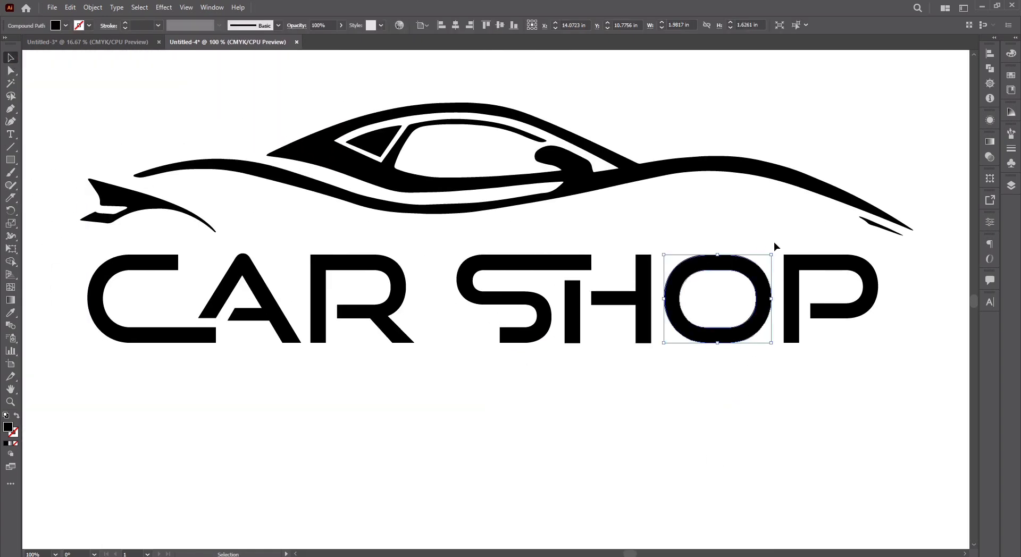
drag(776, 249, 667, 240)
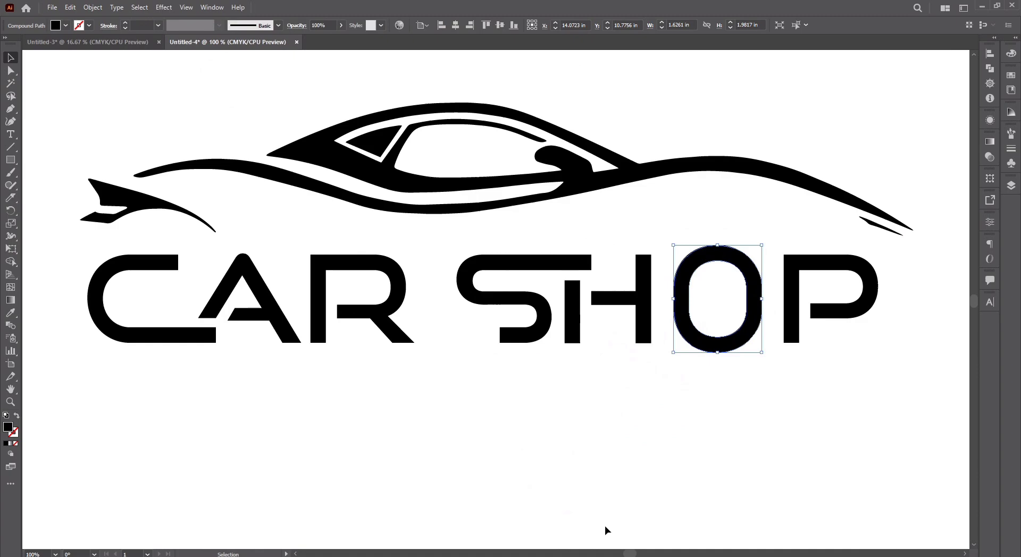
Place the rotated O to the left of the C, leaving a small gap between them.
click(280, 407)
drag(192, 384, 381, 418)
drag(872, 362, 193, 346)
scroll(272, 378, up, 2)
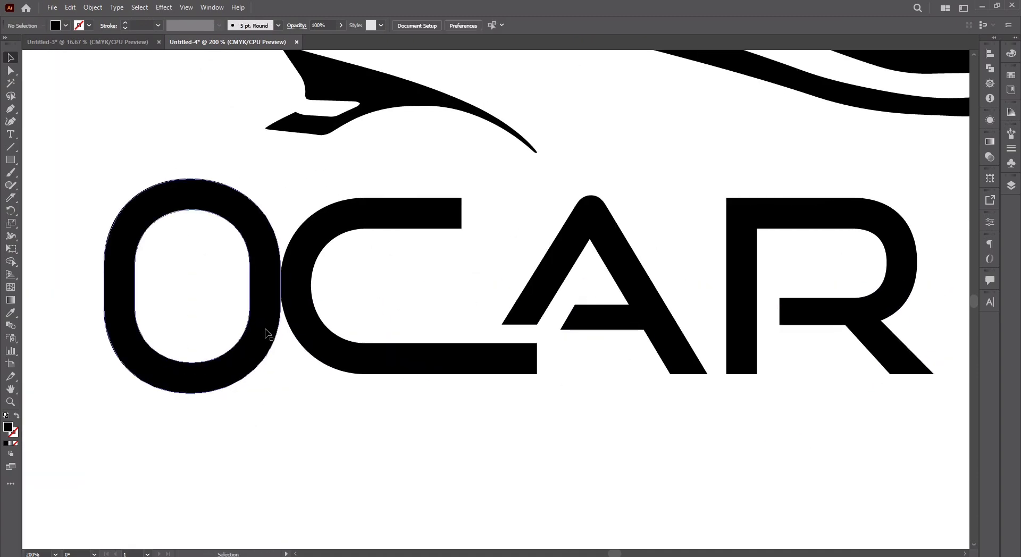
drag(266, 334, 228, 335)
click(253, 352)
Cut the C horizontally through its middle with the Knife and delete its upper half.
click(292, 277)
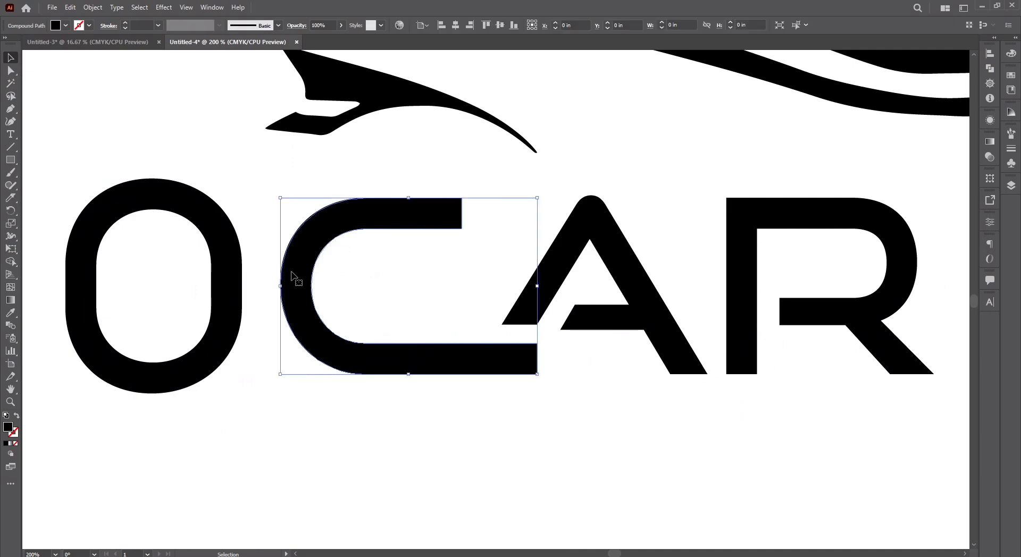
click(10, 199)
drag(257, 285, 333, 287)
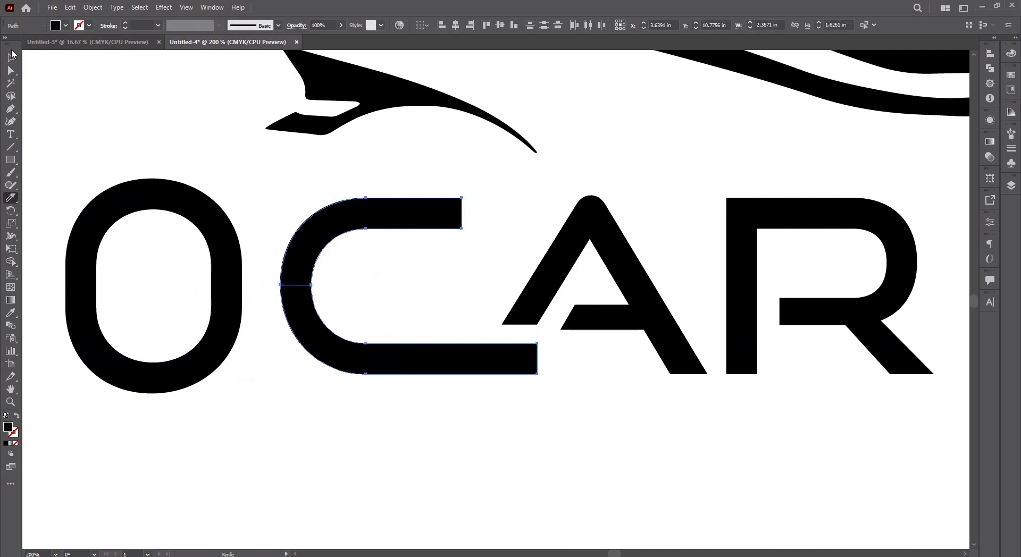
click(11, 55)
click(130, 129)
click(323, 243)
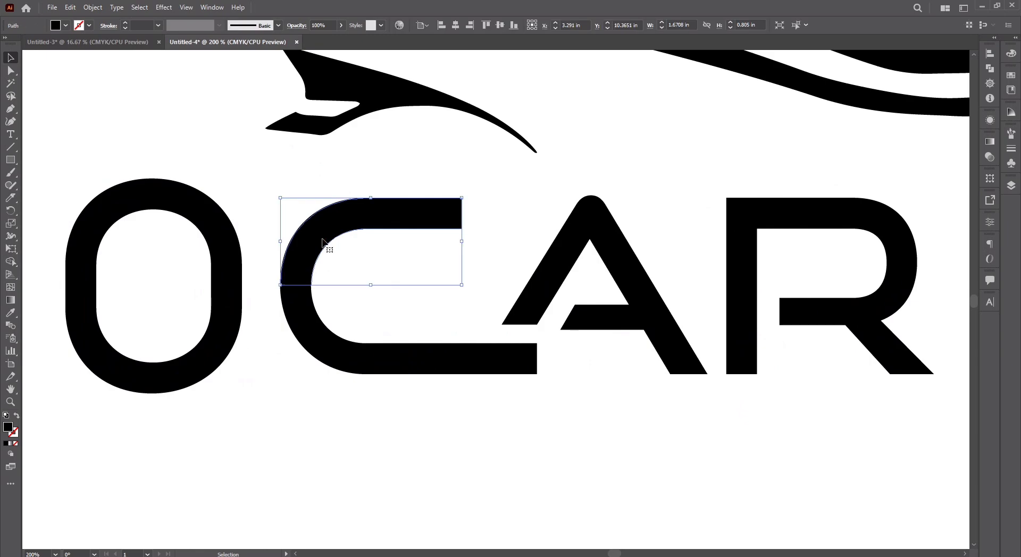
key(Delete)
Cut the O beside the C horizontally through its middle with the Knife and delete its lower half.
click(235, 252)
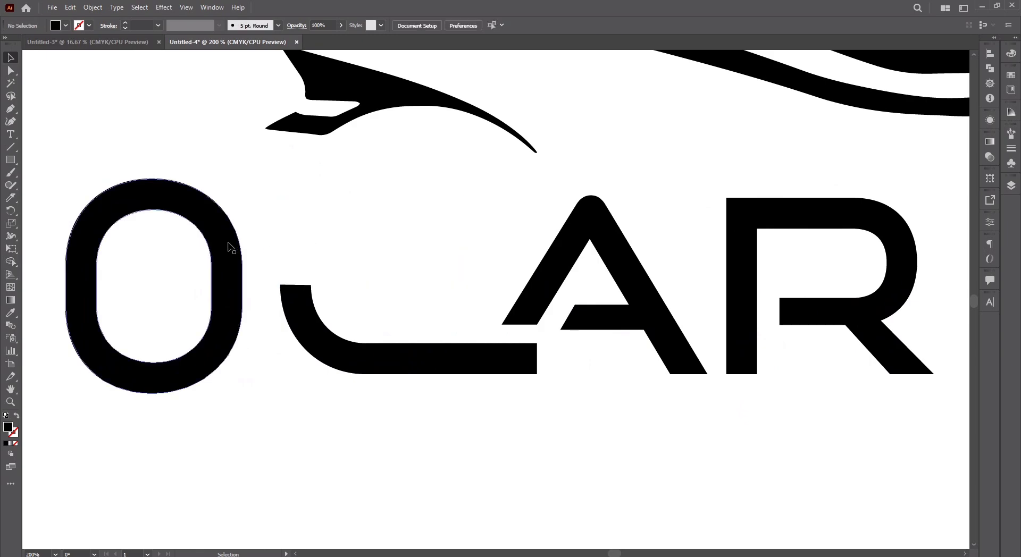
click(11, 196)
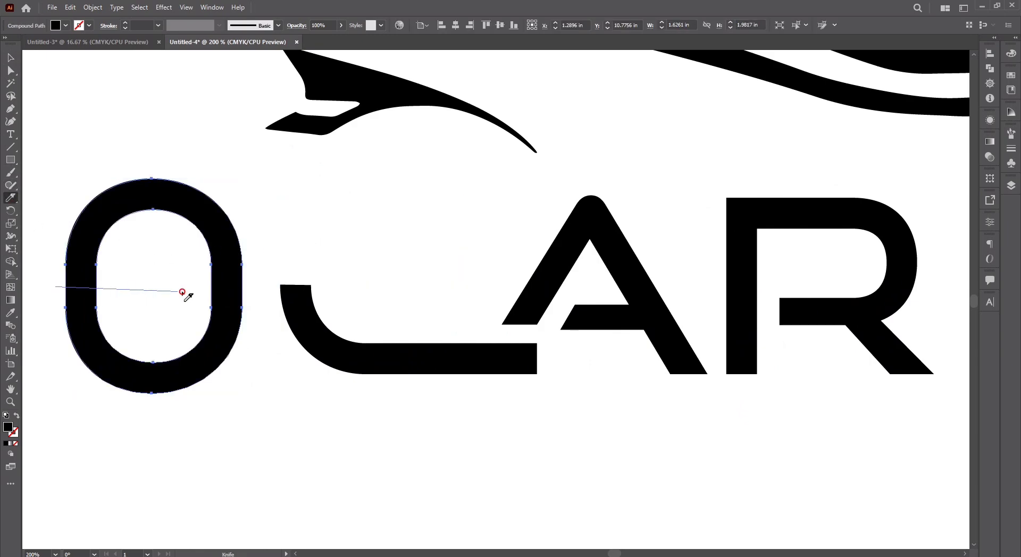
drag(182, 292, 245, 293)
click(11, 57)
click(216, 147)
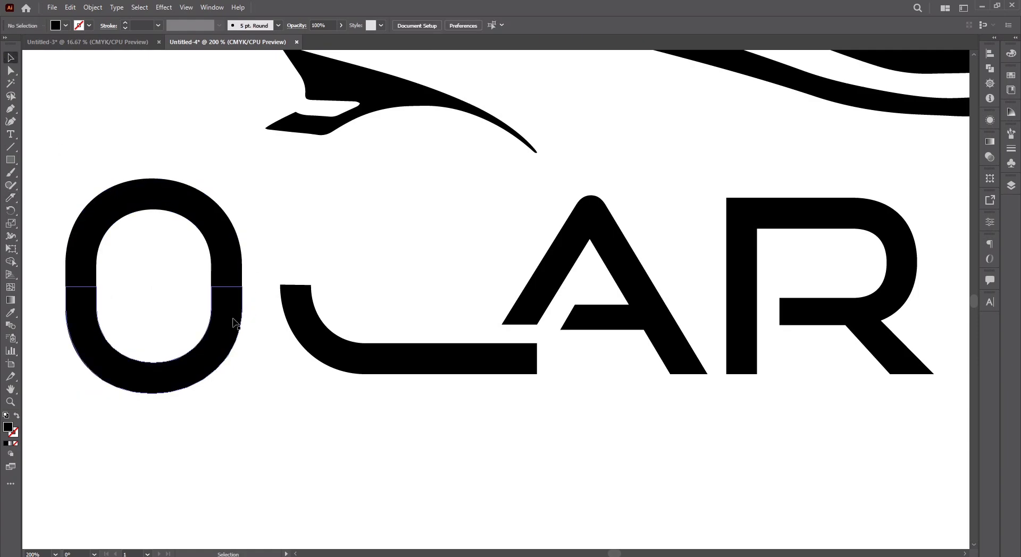
drag(233, 326, 239, 366)
key(Delete)
Move the upper half of the O above the C's lower half, aligning their left edges with a gap between them.
drag(206, 216, 397, 180)
drag(368, 266, 368, 250)
click(389, 298)
key(ctrl+z)
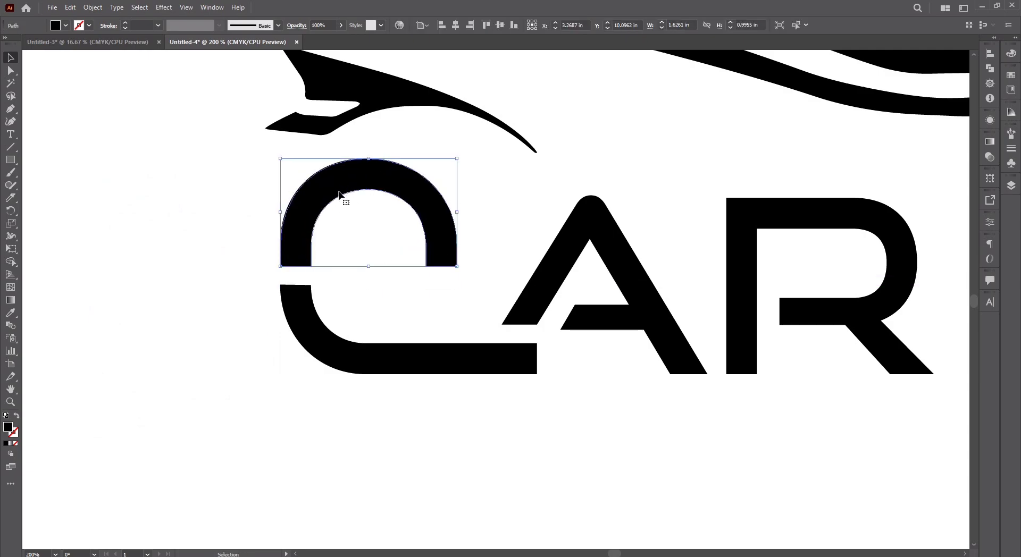
Shorten the left leg of the arch above the C to widen the gap to the lower half.
click(10, 70)
scroll(192, 258, up, 1)
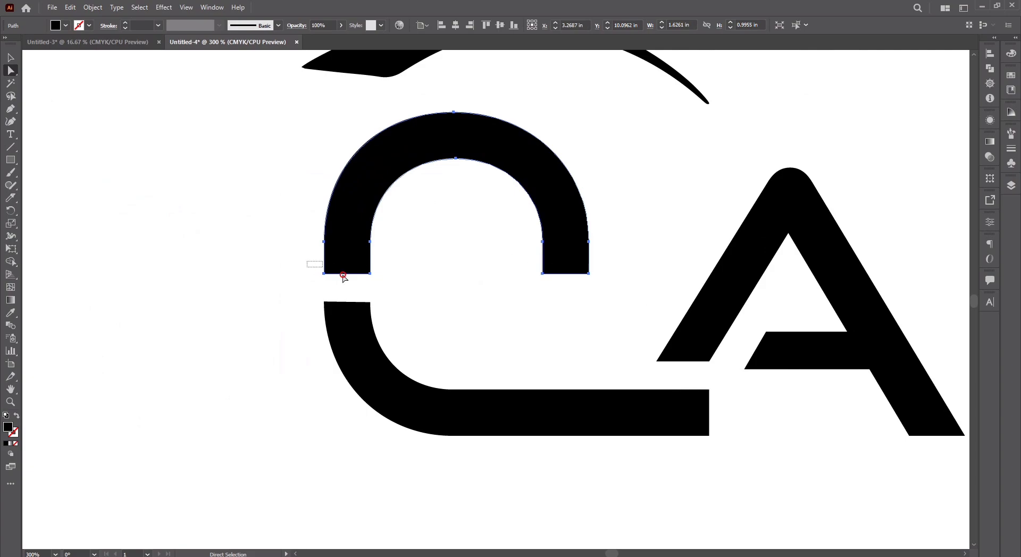
drag(343, 275, 370, 254)
click(404, 255)
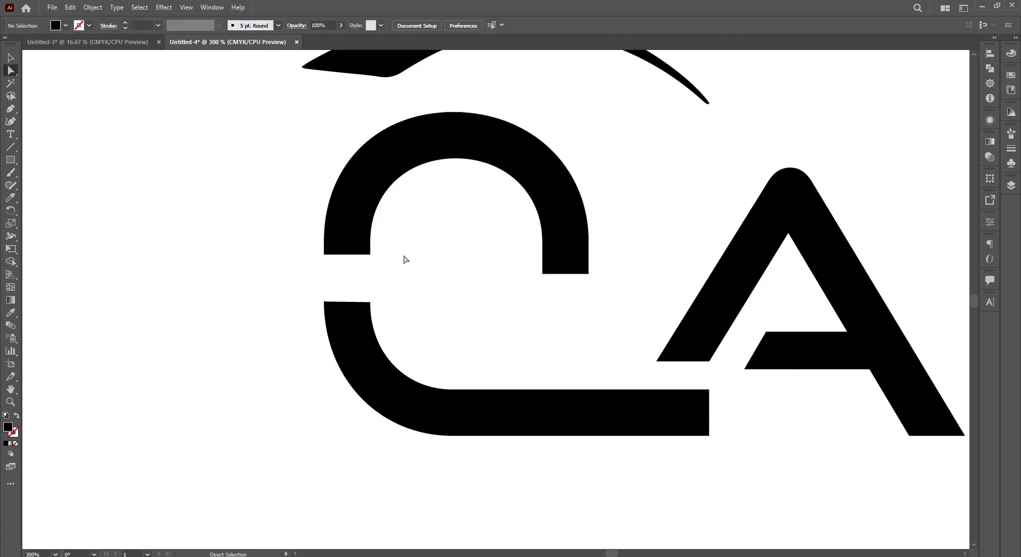
Shorten the right leg of the arch above the C so it ends level with the left leg.
drag(379, 308, 406, 289)
click(407, 289)
drag(526, 296, 347, 345)
mouse_move(360, 311)
mouse_down()
mouse_move(450, 340)
mouse_move(423, 301)
mouse_up()
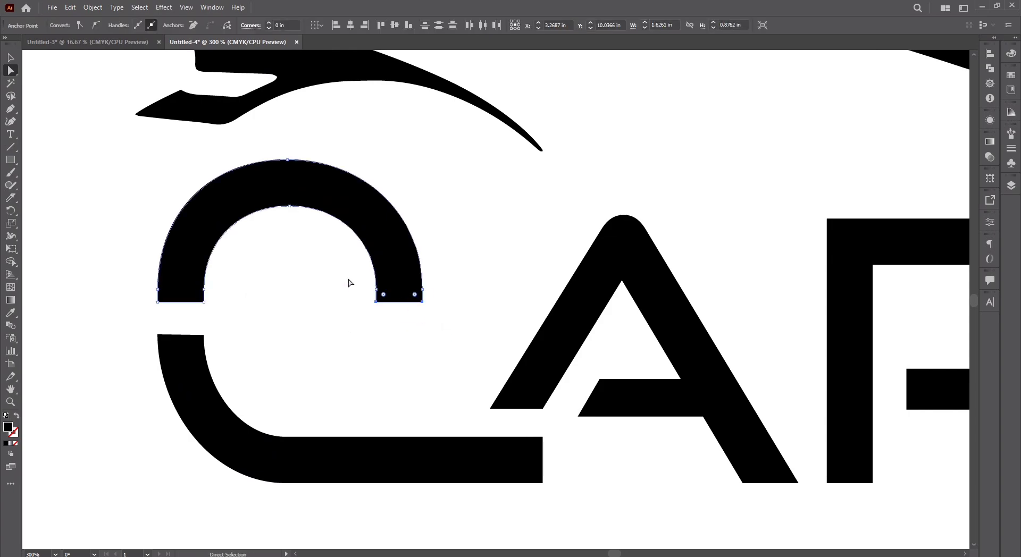
click(349, 282)
click(387, 302)
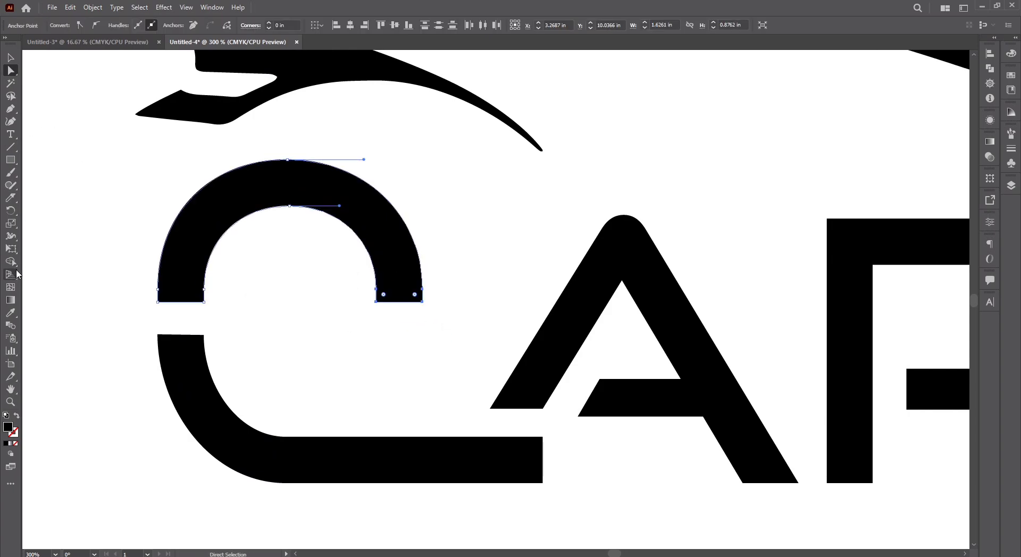
Cut the right end of the C's arch diagonally with the Knife and delete the cut-off tip.
click(11, 199)
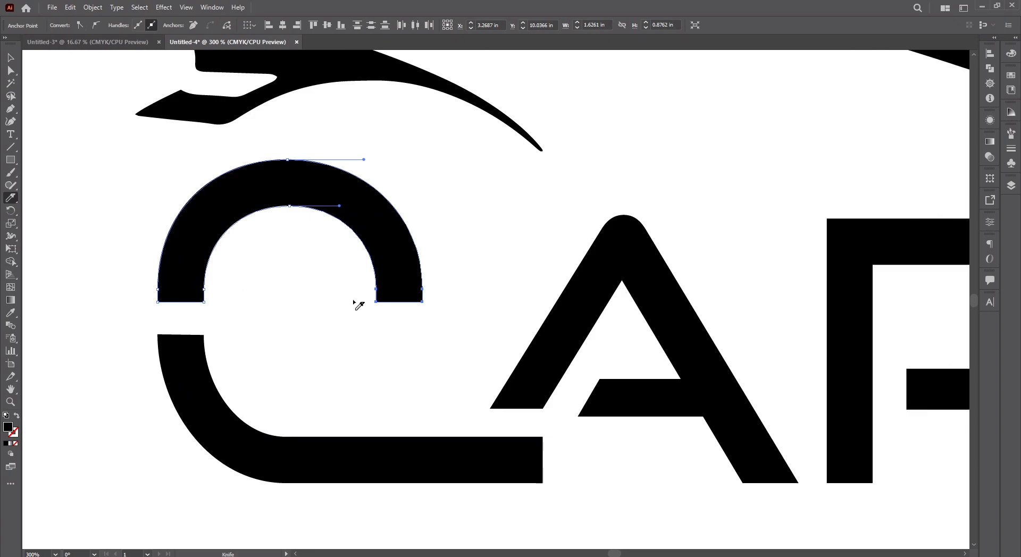
drag(474, 199, 486, 222)
key(v)
click(340, 339)
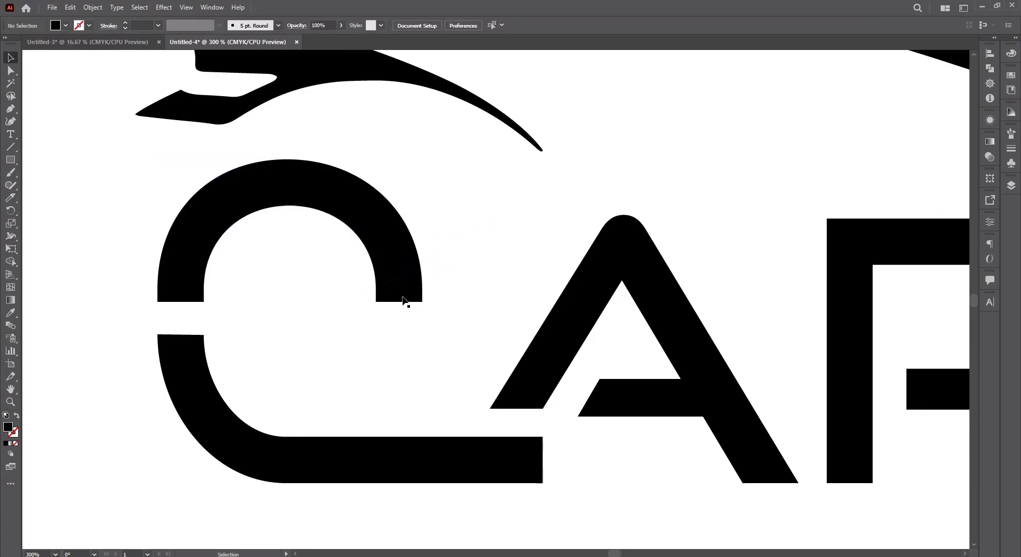
drag(405, 296, 444, 349)
key(Delete)
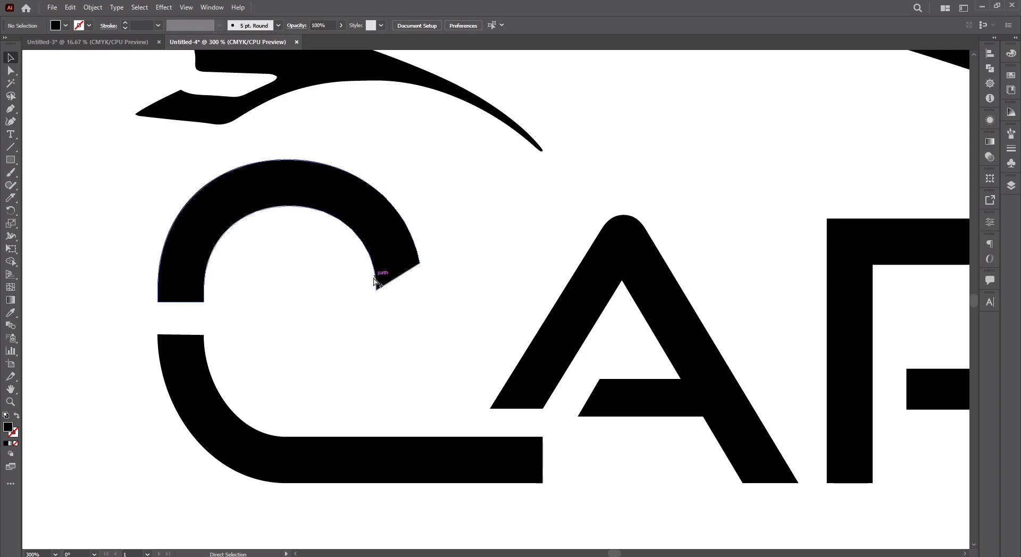
Move the car silhouette to the left and slightly down relative to the CAR SHOP lettering.
scroll(205, 298, up, 3)
scroll(205, 309, down, 5)
scroll(267, 324, up, 3)
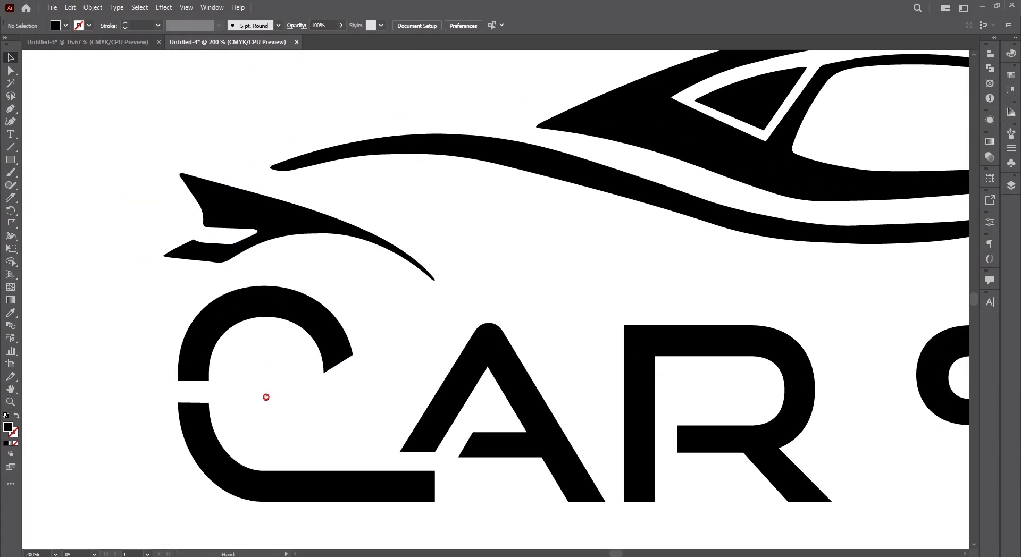
drag(297, 226, 235, 243)
click(409, 242)
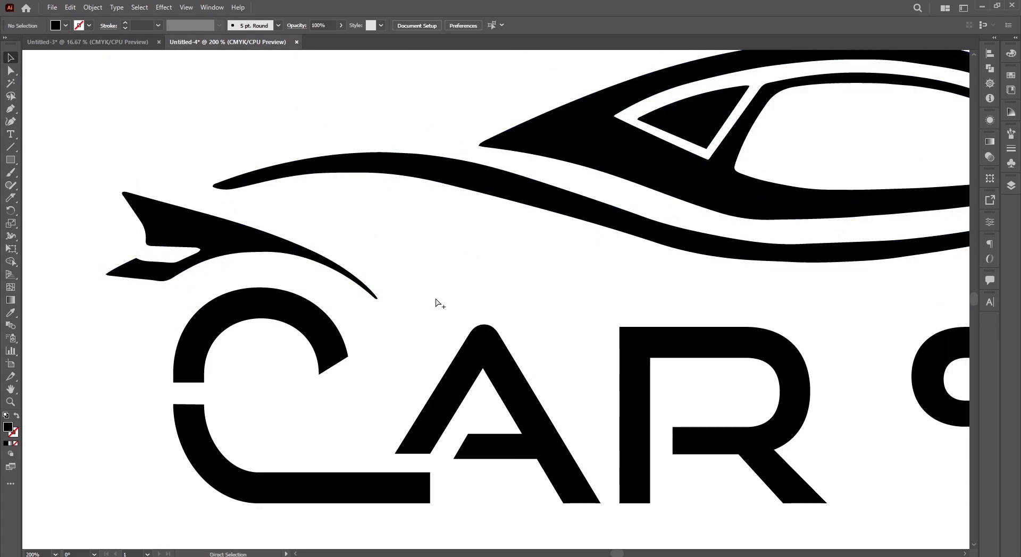
Stretch the car silhouette slightly wider so its front end extends a little further past the P.
scroll(438, 304, down, 2)
drag(682, 336, 481, 298)
scroll(568, 303, up, 1)
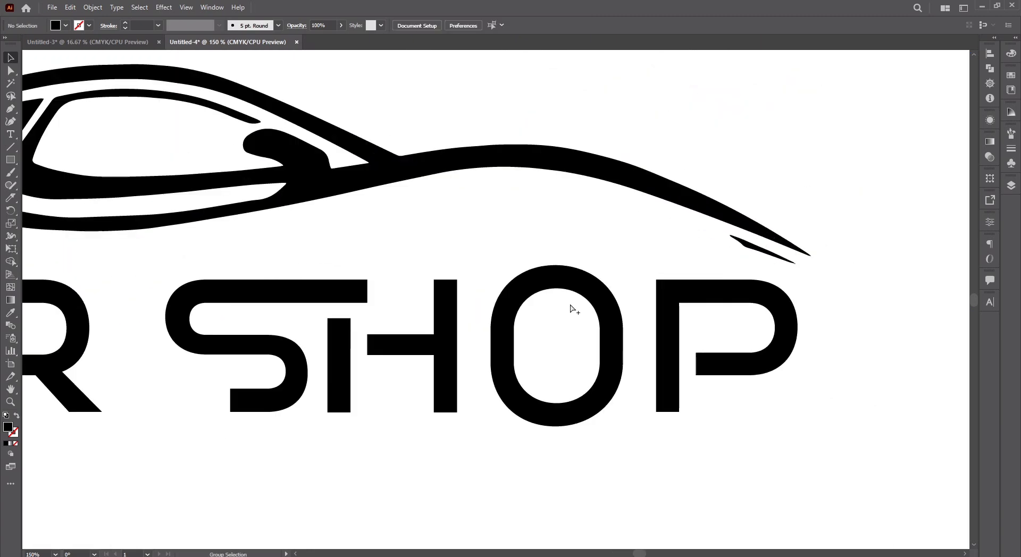
drag(775, 295, 658, 294)
drag(677, 210, 678, 261)
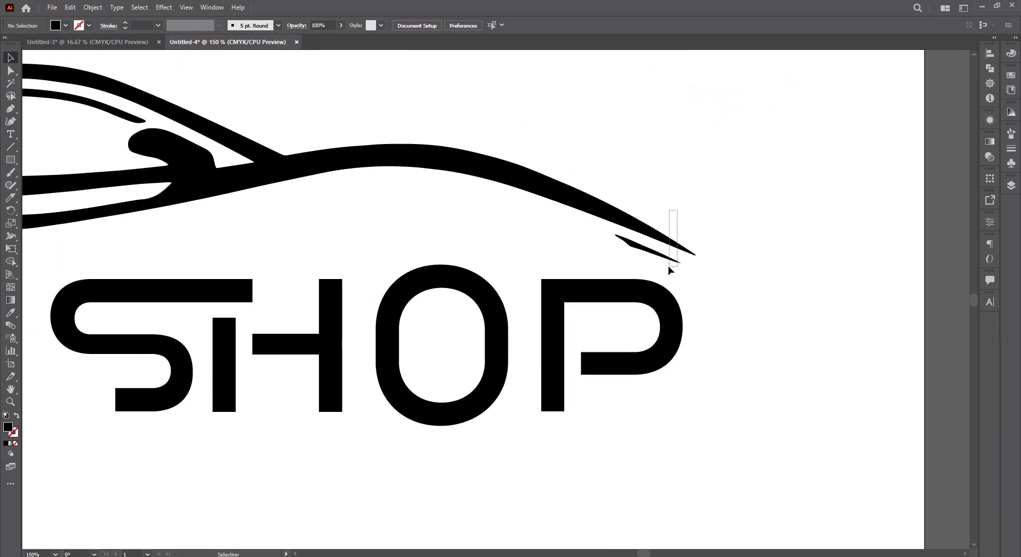
click(669, 267)
drag(697, 165, 711, 164)
click(511, 345)
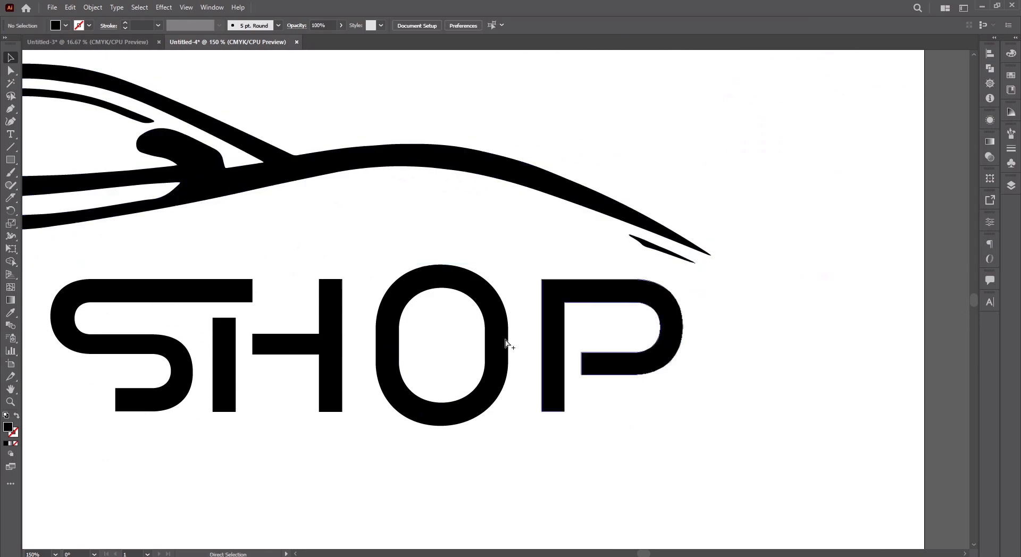
Draw an unfilled Pen path from the car's lower front tip down beside the P and into it, about 0.33 by 1.07 in.
scroll(508, 335, down, 2)
drag(343, 295, 359, 289)
scroll(464, 325, up, 2)
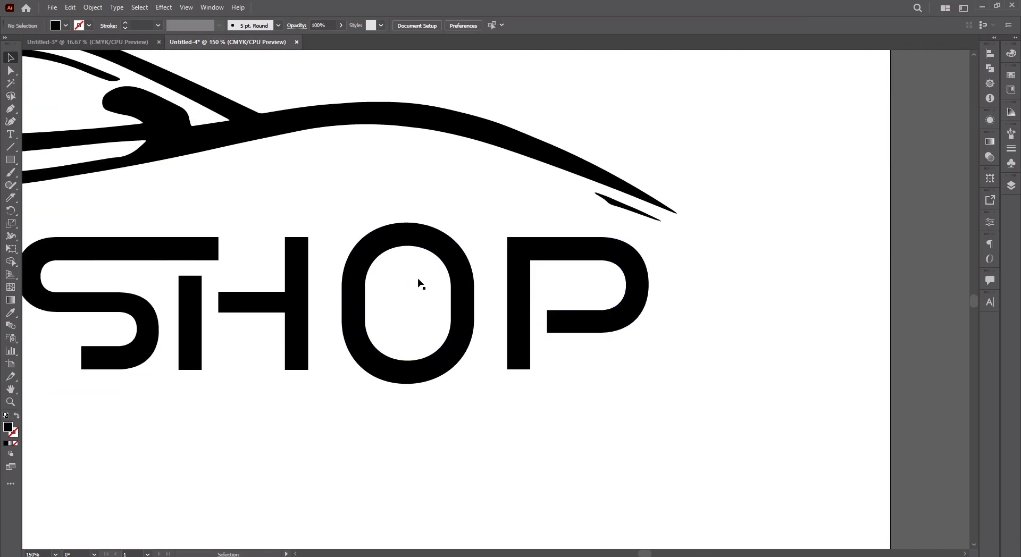
click(10, 111)
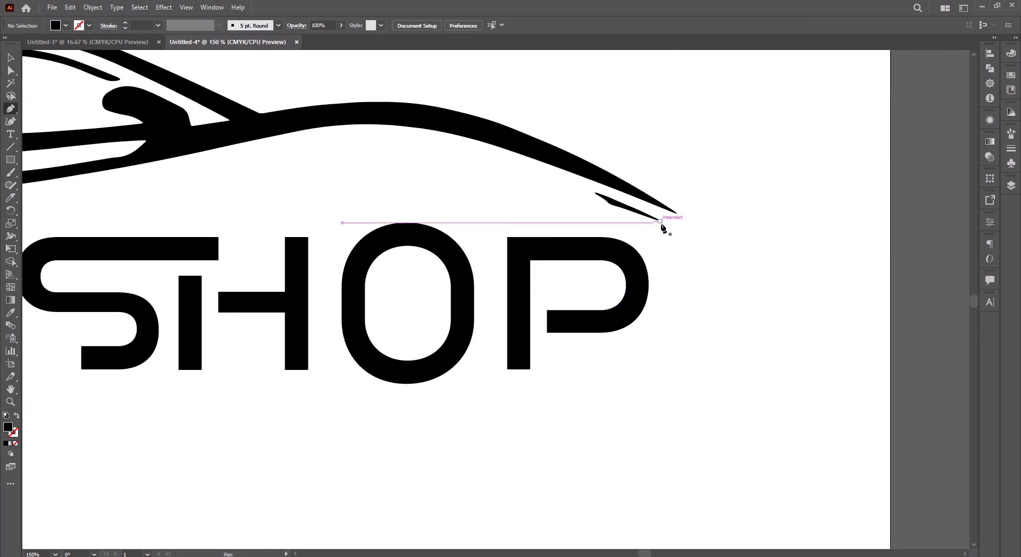
click(661, 222)
shift+click(668, 309)
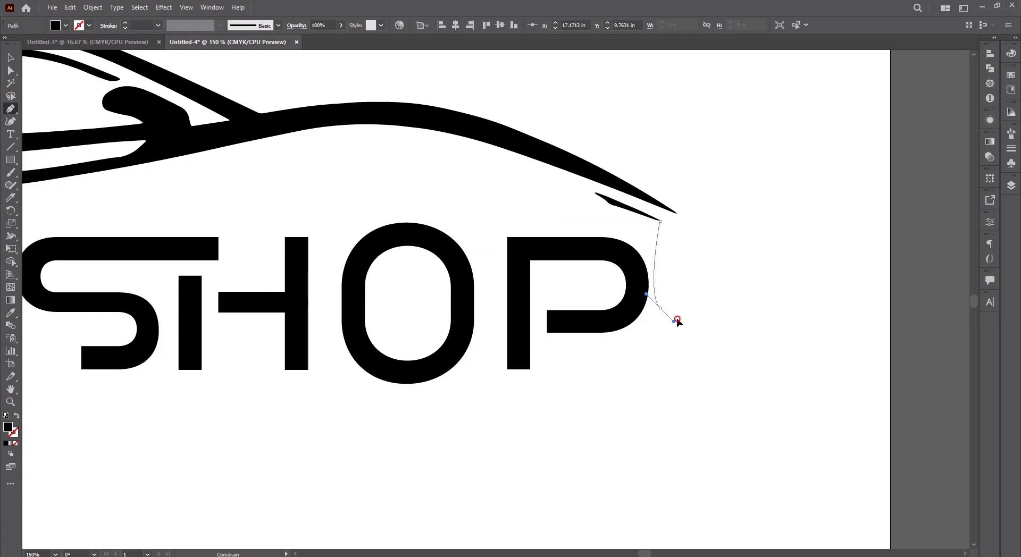
click(660, 308)
drag(635, 312, 13, 423)
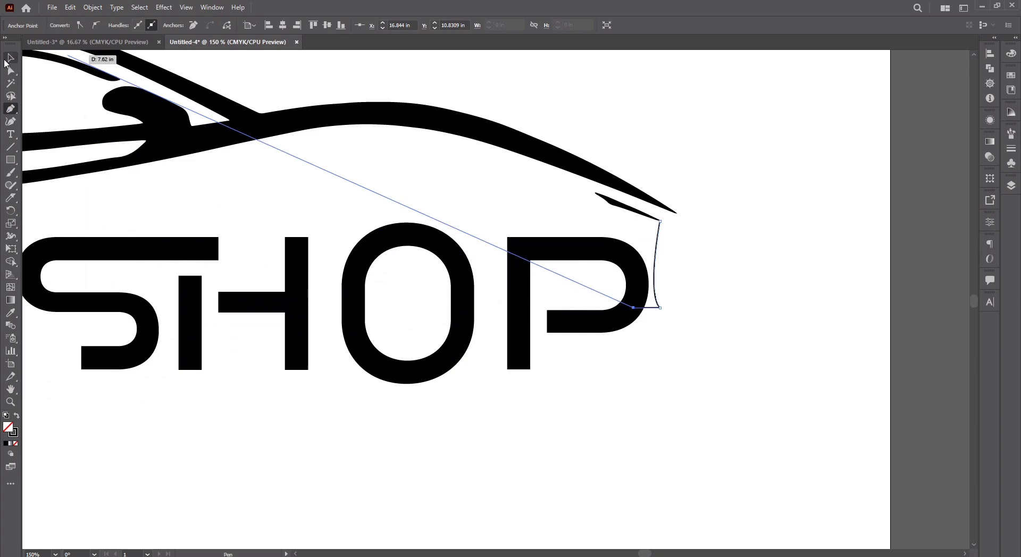
click(10, 58)
click(338, 366)
Give the line beside the P a 2 pt stroke with the lens-shaped width profile and expand its appearance.
click(655, 265)
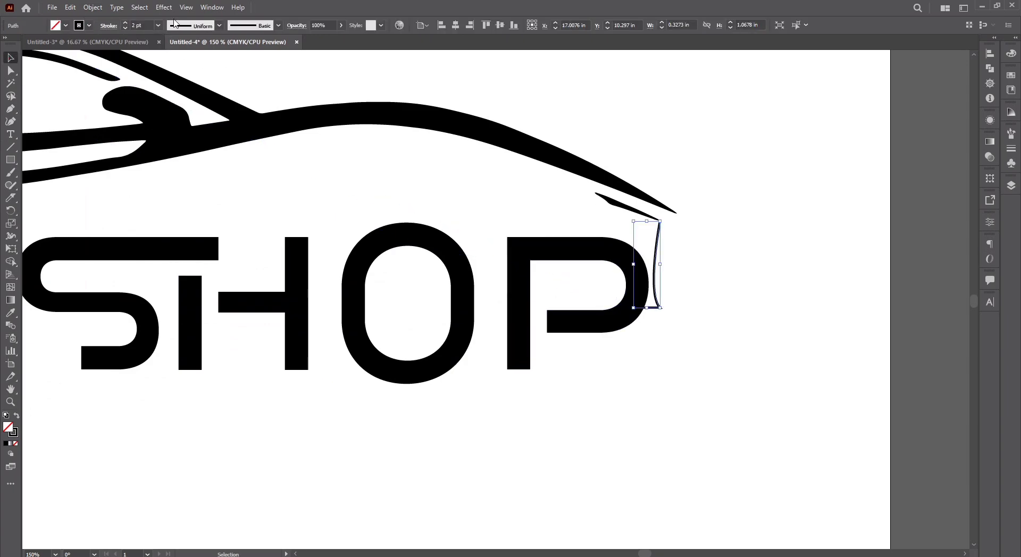
click(214, 28)
click(185, 60)
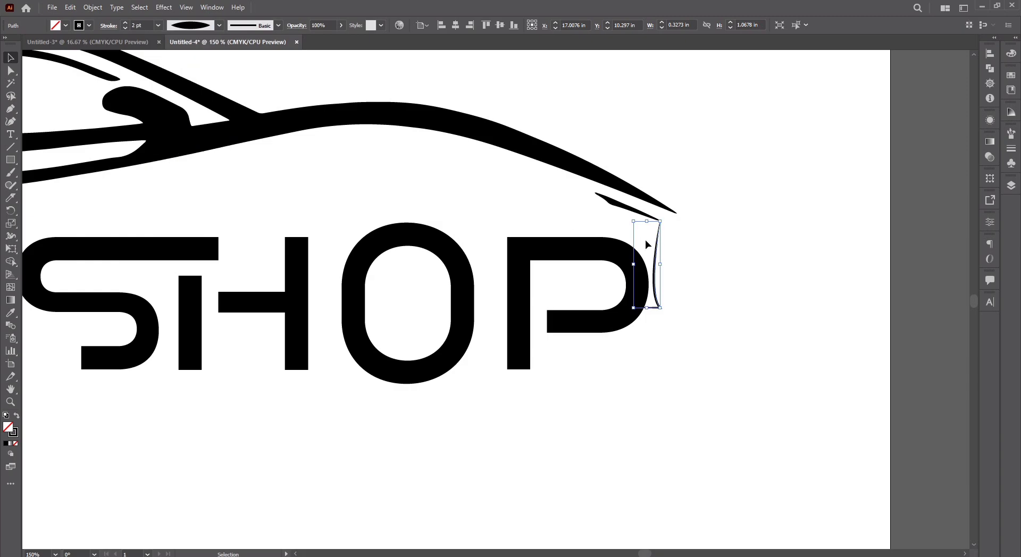
click(93, 8)
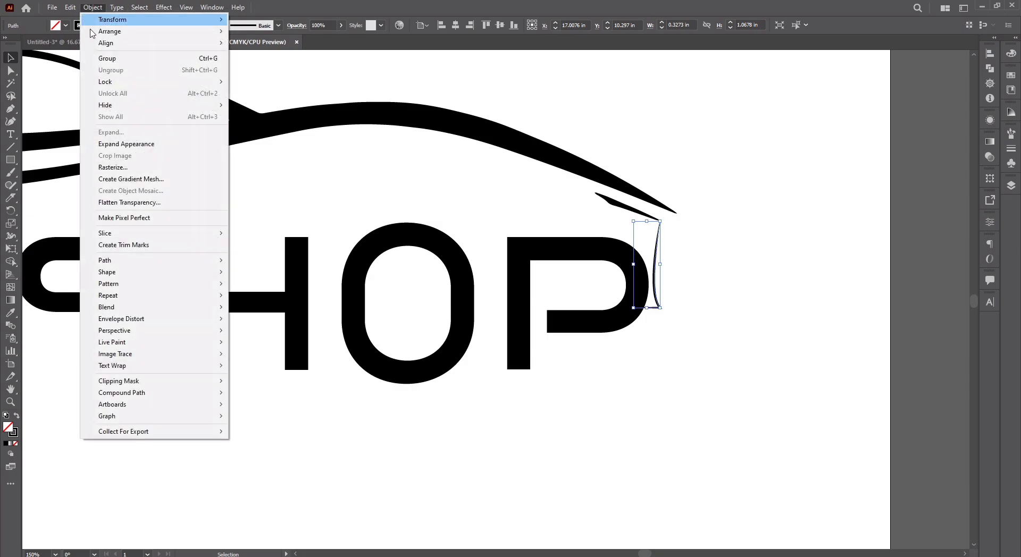
click(113, 145)
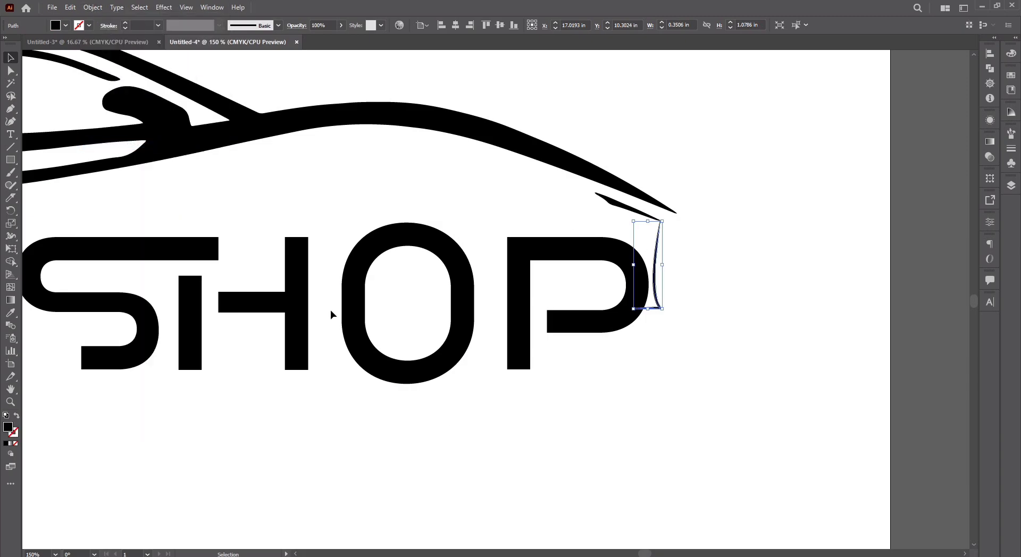
click(570, 446)
Draw an arc about 1.84 in wide and 0.67 in high above the O with the Curvature tool, stroked without fill.
drag(547, 366, 806, 386)
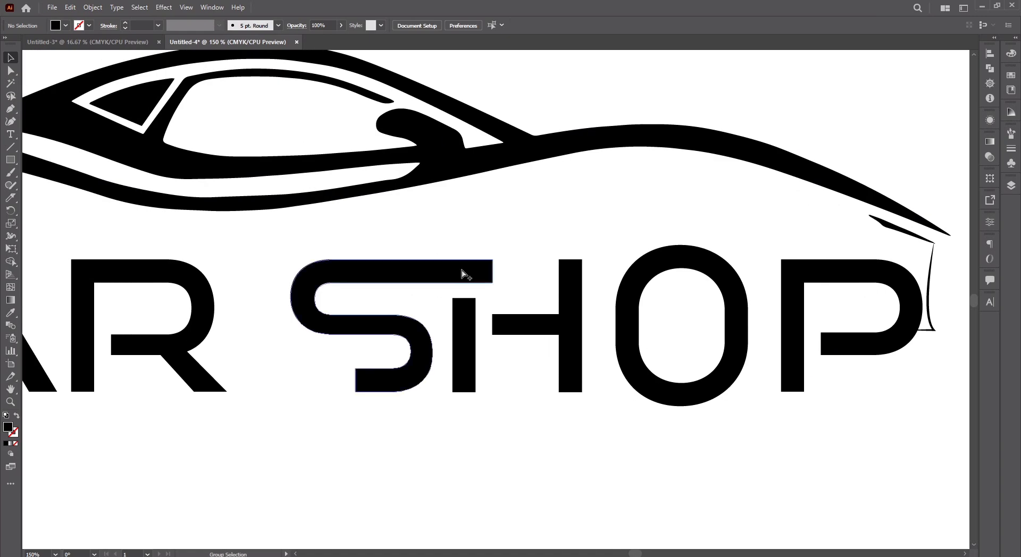
scroll(463, 274, down, 1)
drag(463, 270, 515, 250)
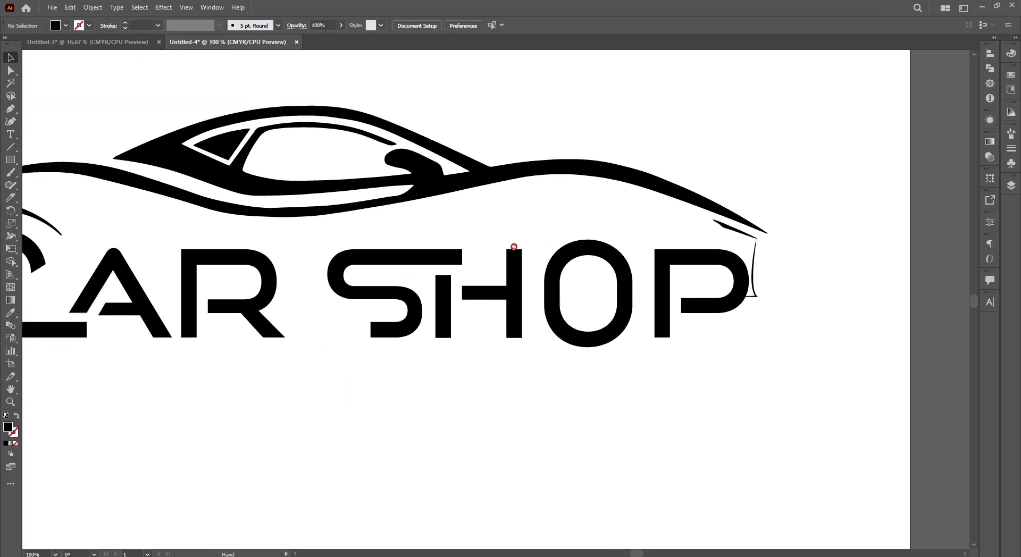
key(ctrl+plus)
drag(518, 312, 389, 363)
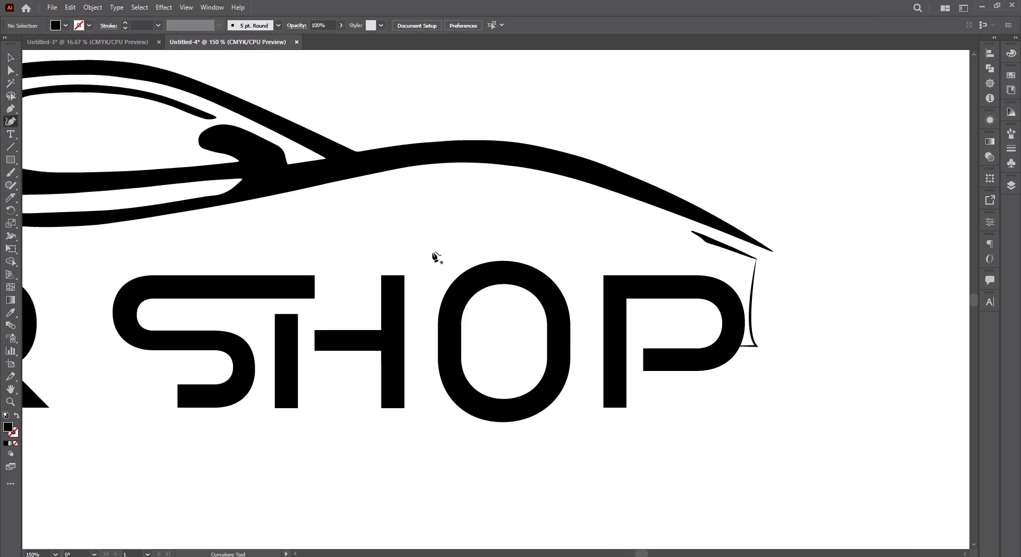
click(429, 276)
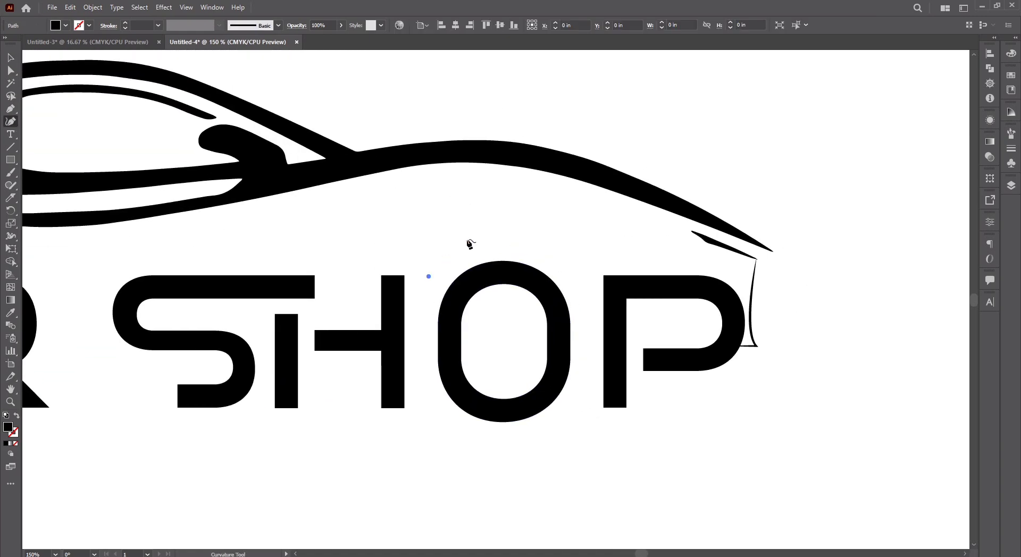
click(497, 217)
click(579, 275)
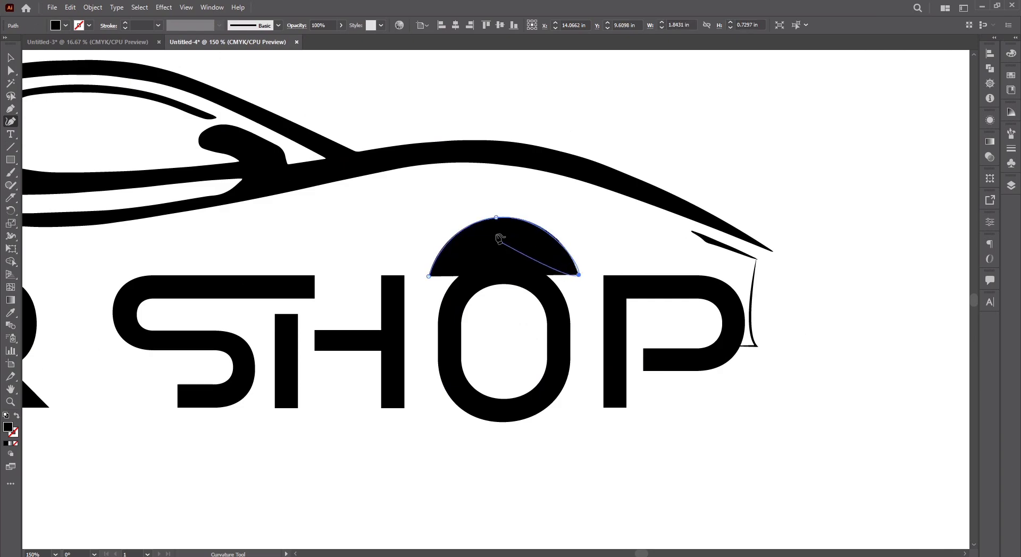
drag(497, 217, 501, 222)
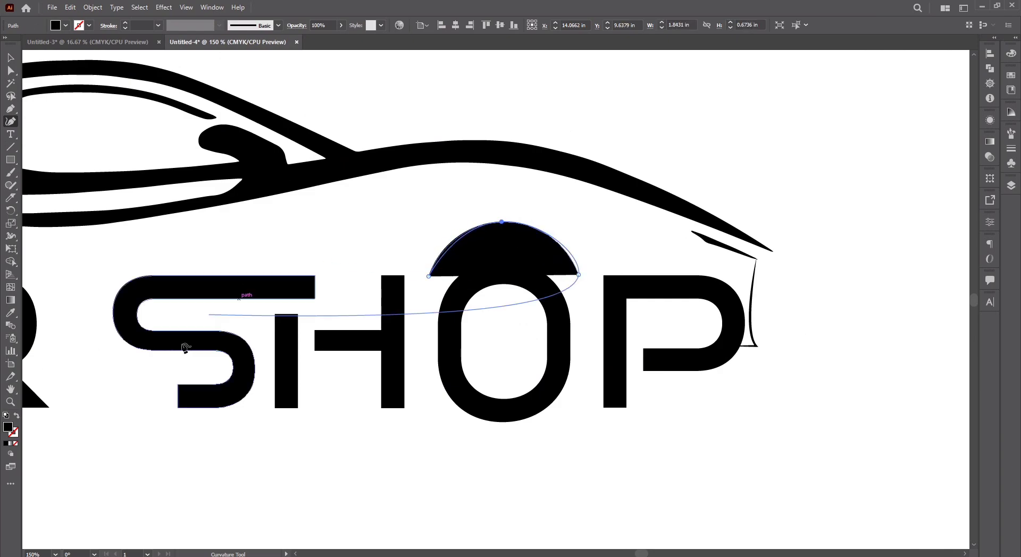
click(16, 418)
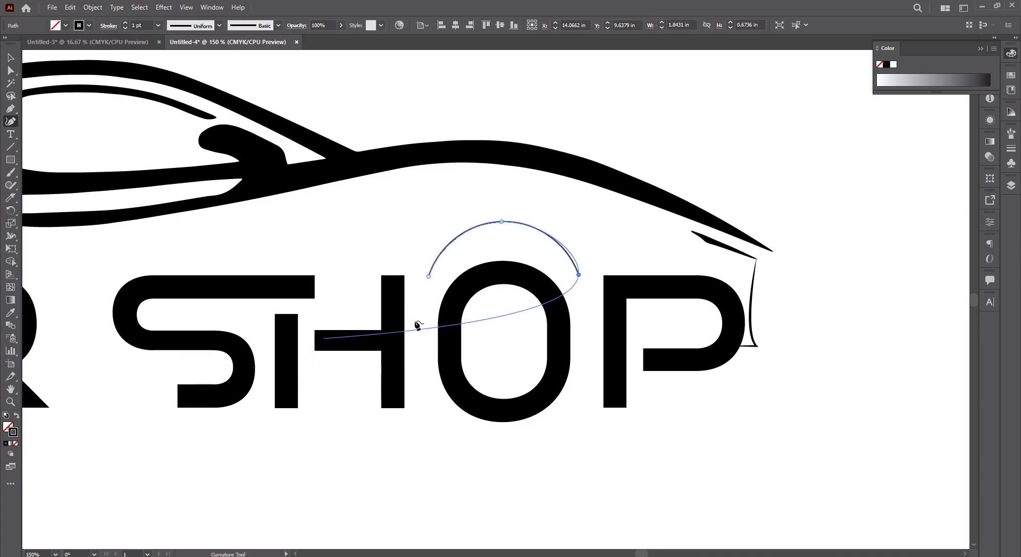
Flatten the arc above the O and adjust its end points symmetrically to about 1.8 in wide and 0.58 in high.
scroll(530, 240, up, 3)
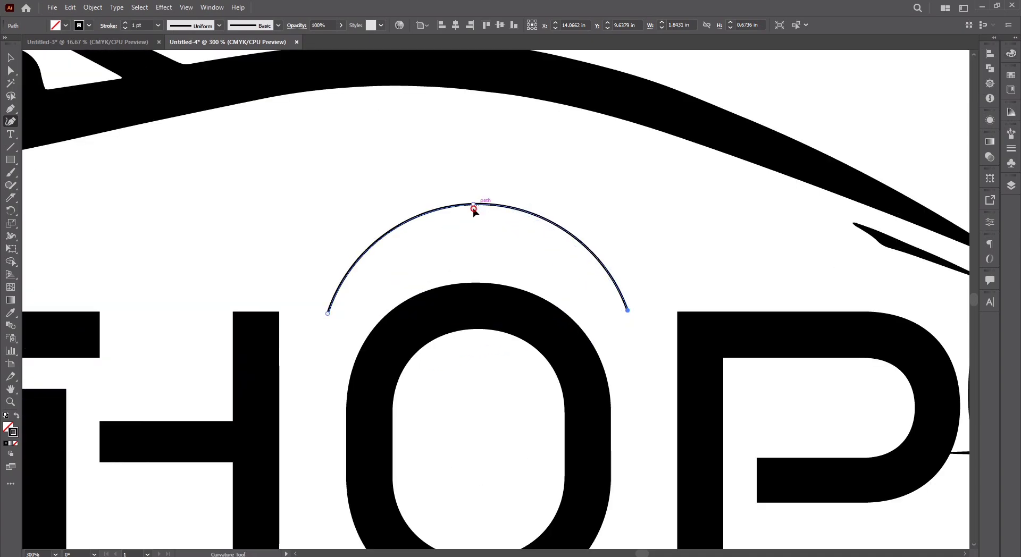
drag(475, 204, 470, 222)
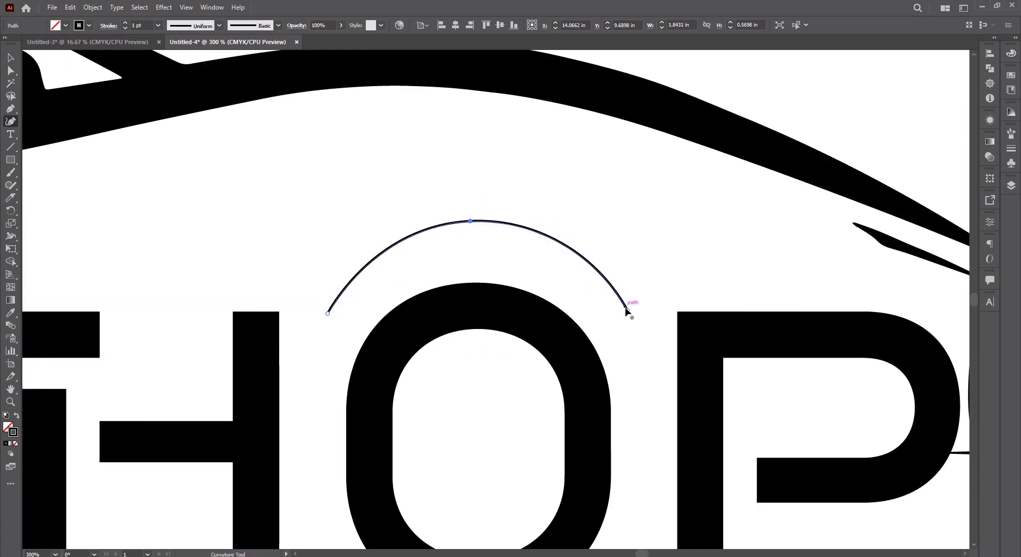
drag(627, 311, 625, 315)
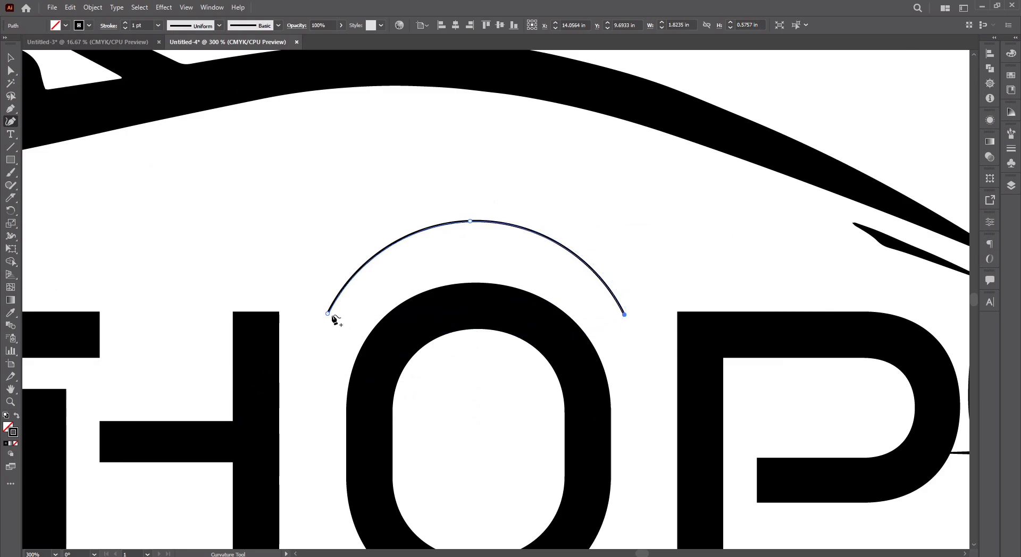
click(332, 315)
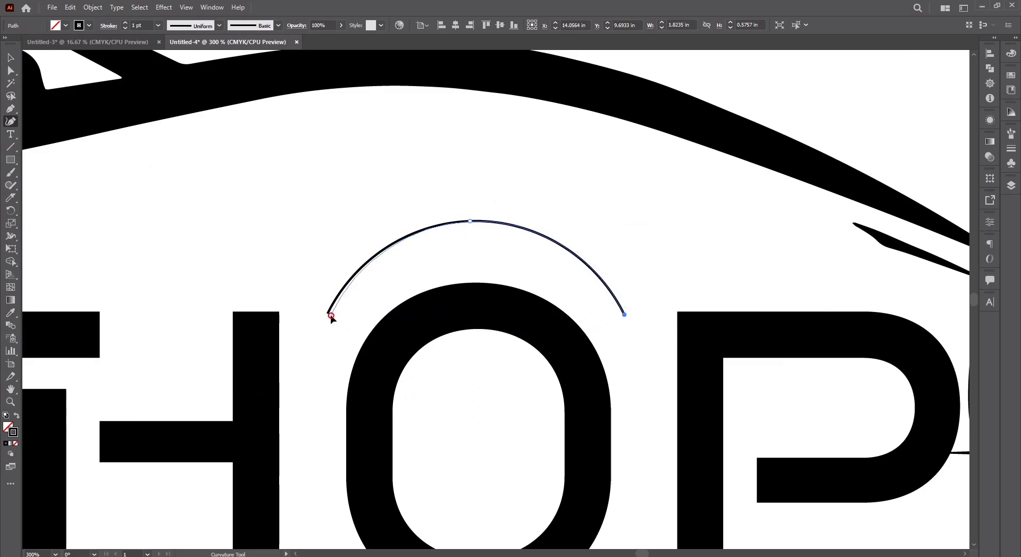
Set the stroke of the arc above the O to 4 pt and apply the lens-shaped width profile.
click(125, 23)
click(124, 23)
click(125, 22)
click(219, 25)
click(212, 58)
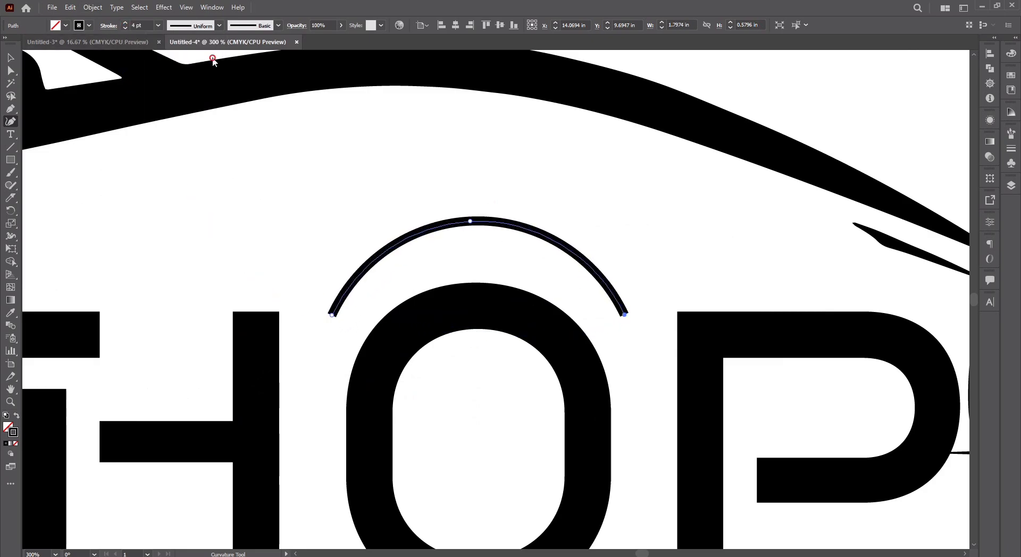
click(219, 26)
click(192, 47)
Expand the appearance of the tapered arc above the O into a filled shape.
click(10, 57)
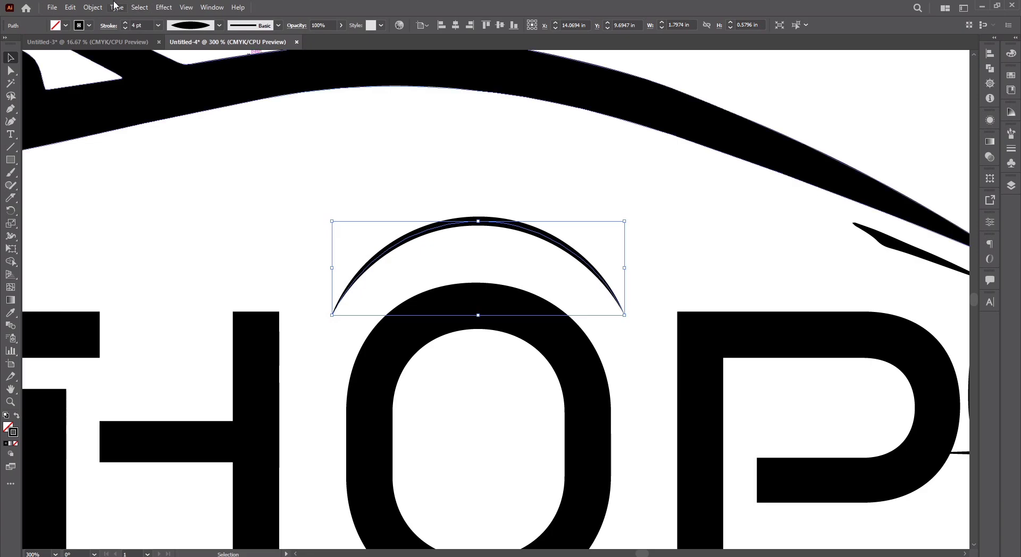
click(92, 7)
click(122, 143)
click(396, 186)
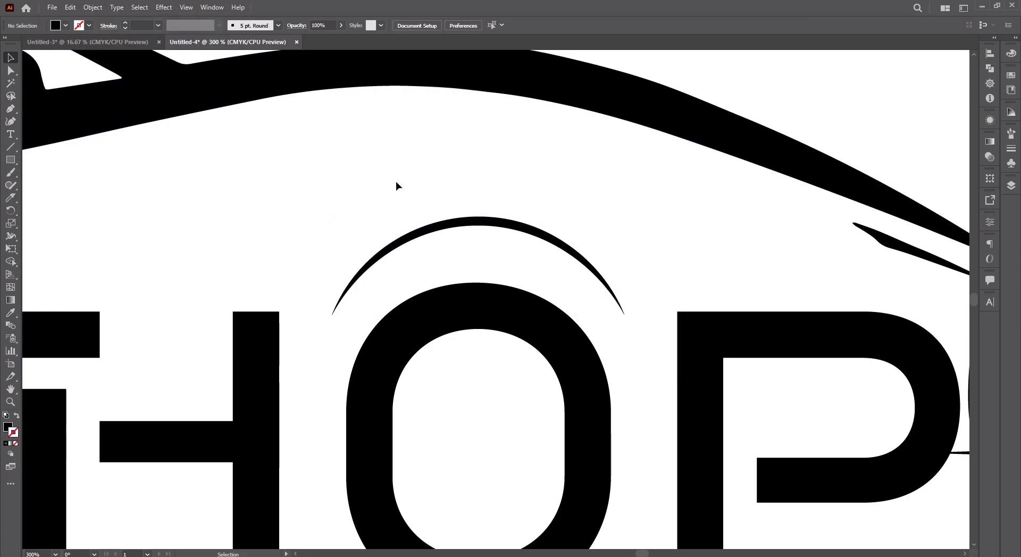
Group the car silhouette, the CAR SHOP lettering and the accent lines into one object.
scroll(396, 186, down, 3)
drag(366, 202, 565, 206)
scroll(427, 174, down, 2)
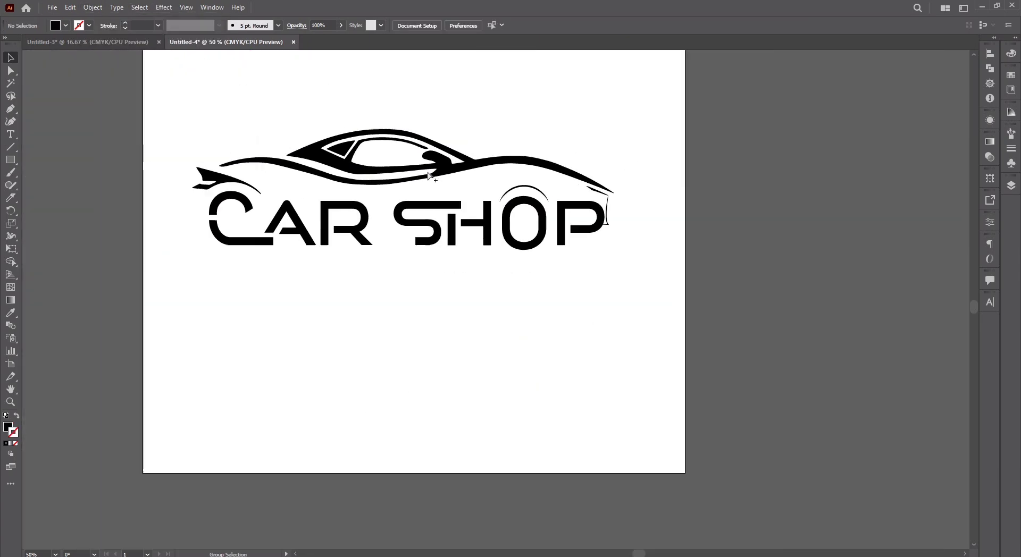
drag(428, 173, 420, 227)
drag(190, 177, 618, 332)
right_click(572, 289)
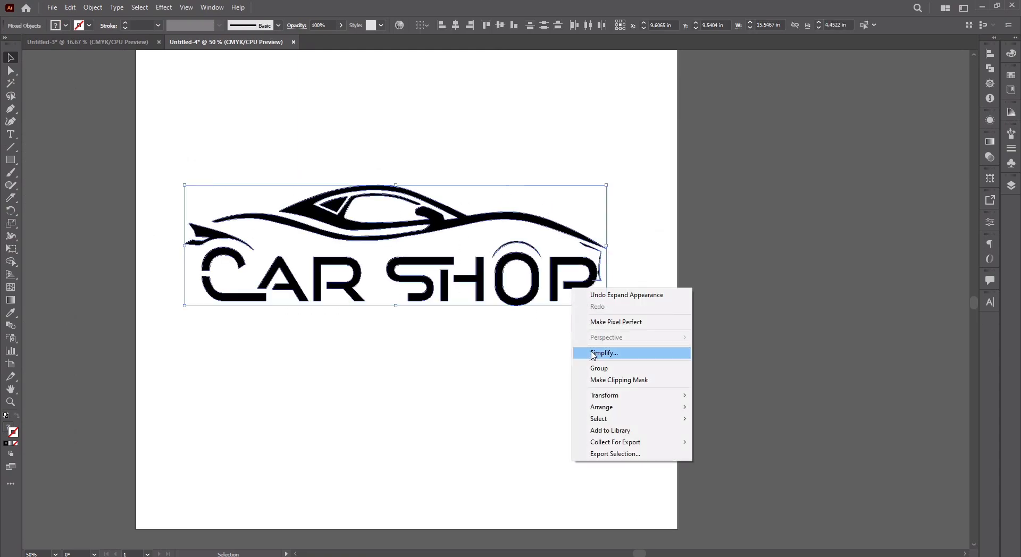
click(597, 367)
click(596, 364)
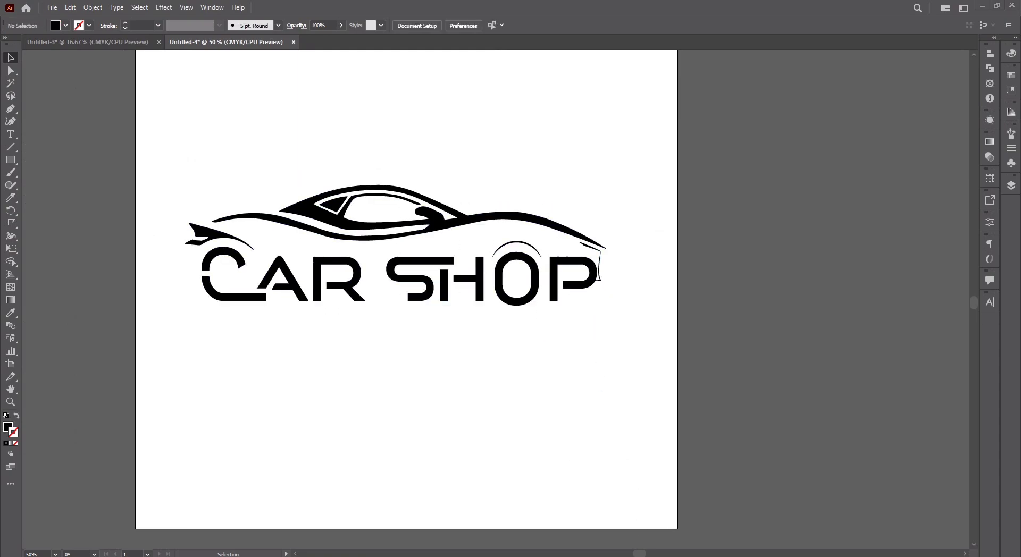
Place the dark racing car image Untitled-1.jpg into the logo document and embed it.
key(alt+Tab)
drag(196, 135, 458, 244)
key(ctrl+minus)
key(ctrl+minus)
key(ctrl+minus)
key(ctrl+minus)
drag(597, 242, 538, 242)
click(150, 26)
scroll(413, 195, up, 3)
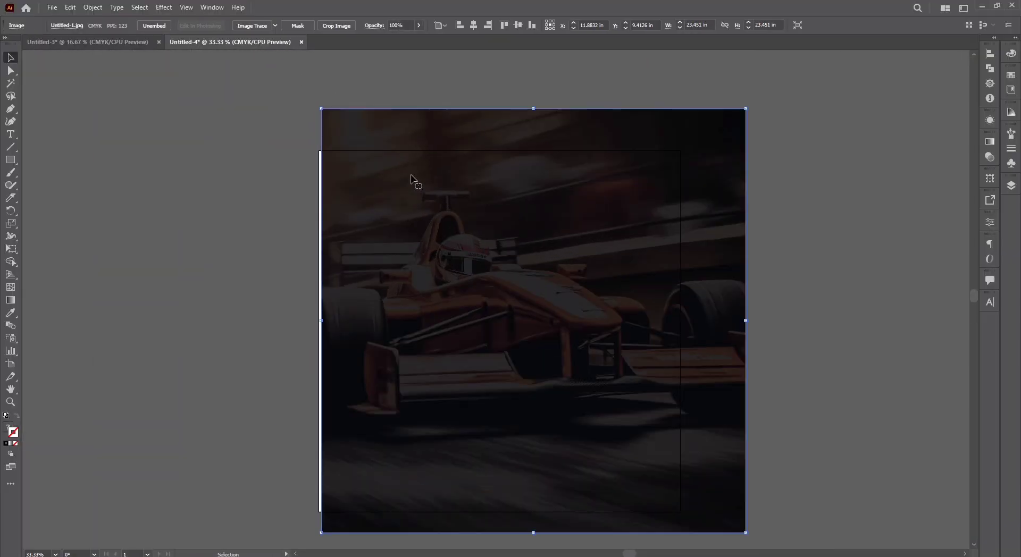
Scale the racing car image to 20 × 20 in so it covers the artboard, and send it behind the logo.
drag(537, 109, 534, 190)
drag(531, 215, 448, 176)
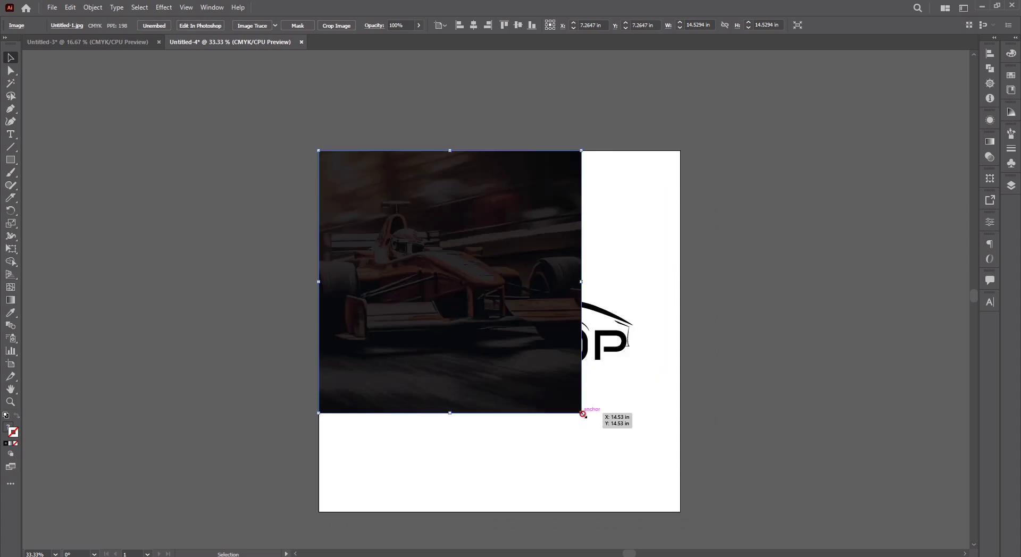
drag(583, 414, 682, 514)
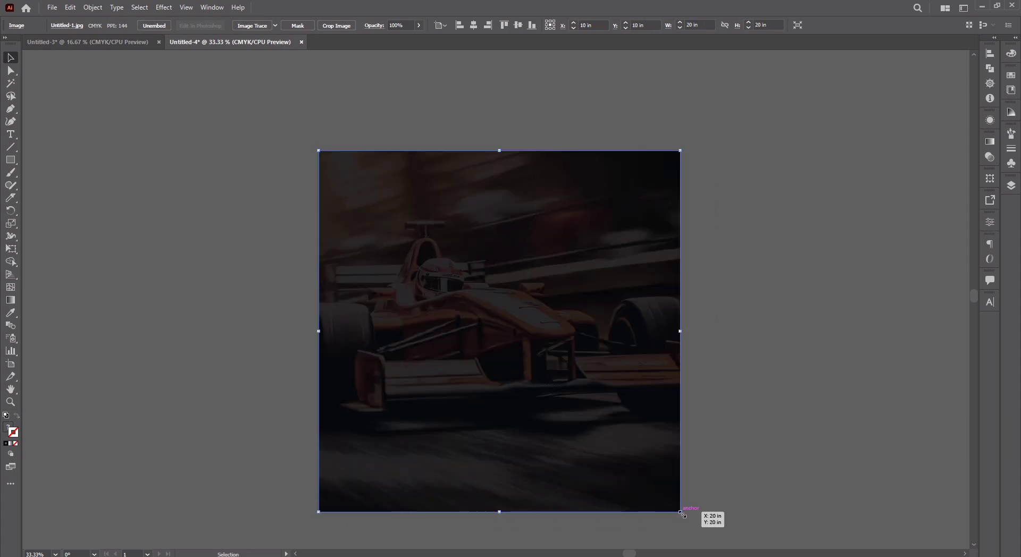
key(ctrl+shift+bracketleft)
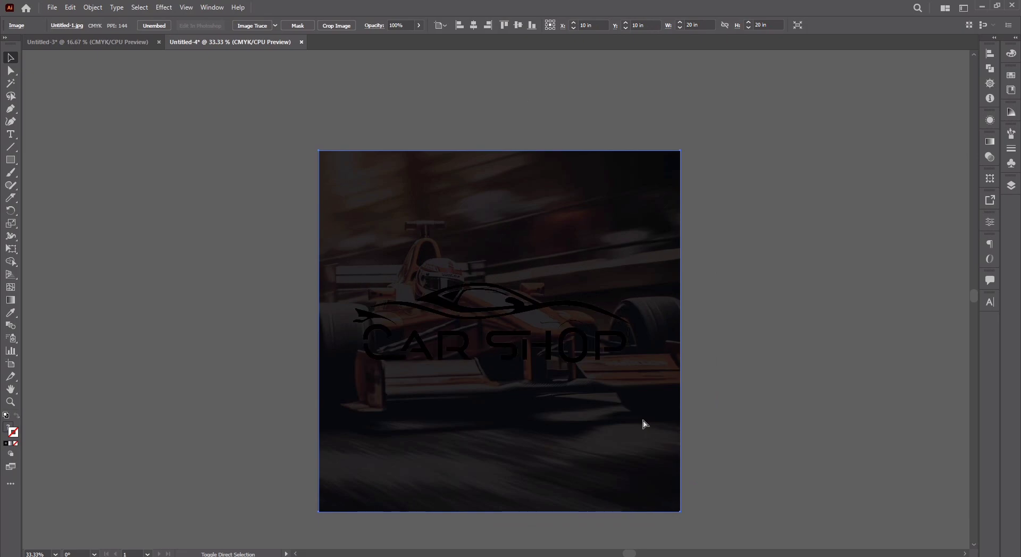
Fill the entire grouped car and CAR SHOP logo with white, FFFFFF.
click(609, 314)
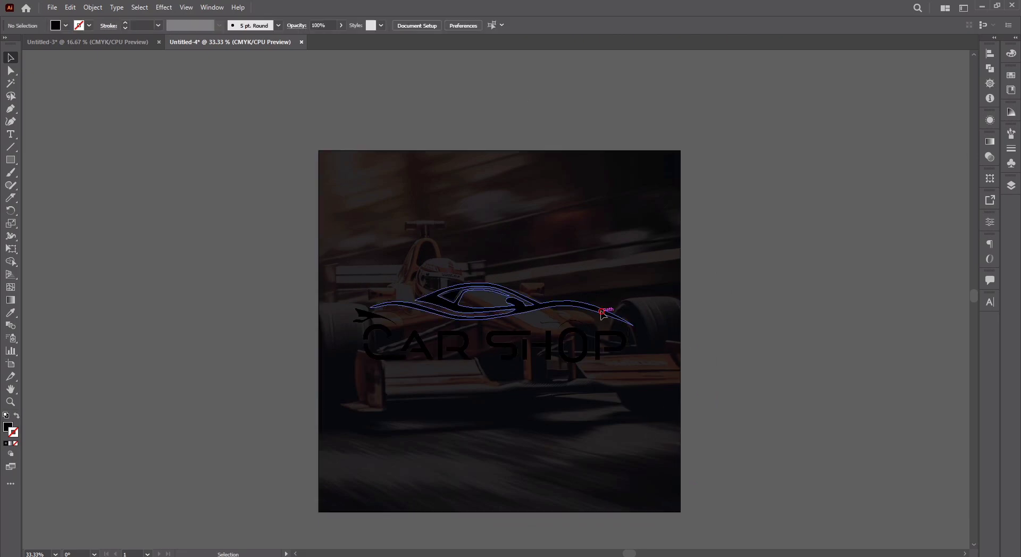
double_click(11, 432)
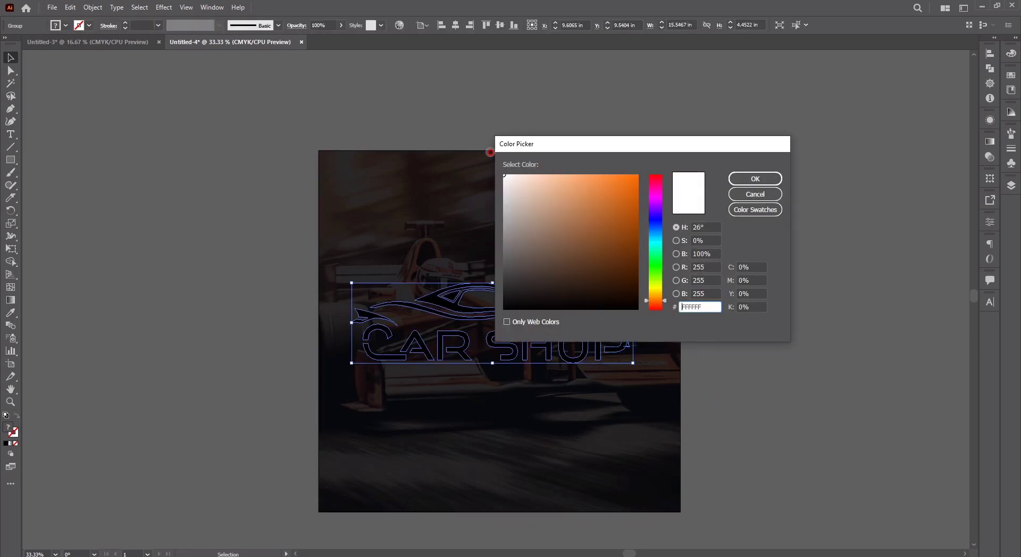
click(761, 181)
click(771, 304)
Bring the wheel-spoke graphic with the orange hub from the Untitled-3 document and fit it inside the O, about 1.43 in wide.
scroll(535, 353, up, 3)
drag(539, 347, 641, 291)
click(116, 45)
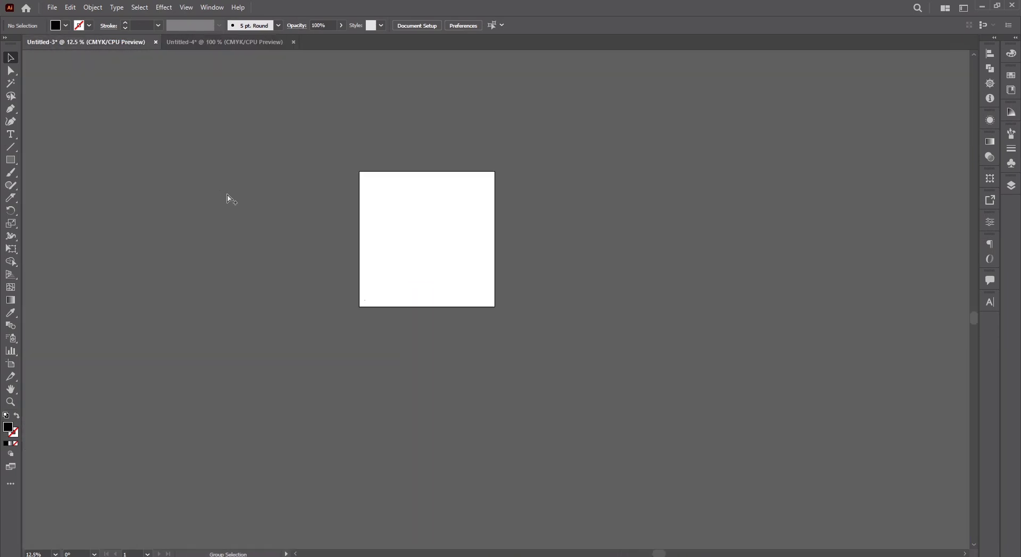
scroll(381, 315, up, 4)
drag(367, 303, 230, 53)
drag(630, 376, 668, 395)
drag(667, 396, 501, 344)
scroll(616, 392, up, 2)
scroll(524, 240, up, 4)
scroll(493, 227, down, 2)
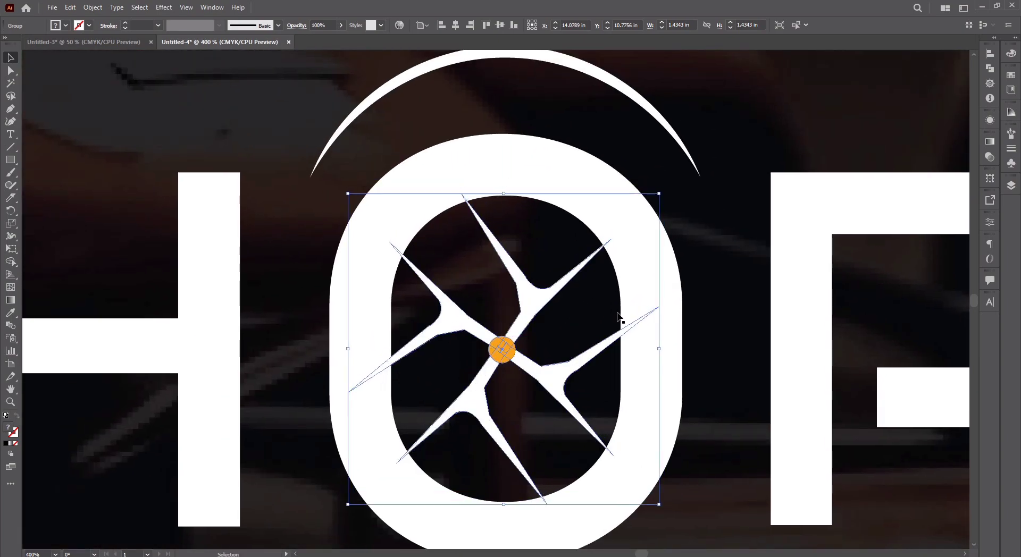
click(697, 237)
scroll(694, 236, down, 4)
scroll(509, 171, down, 2)
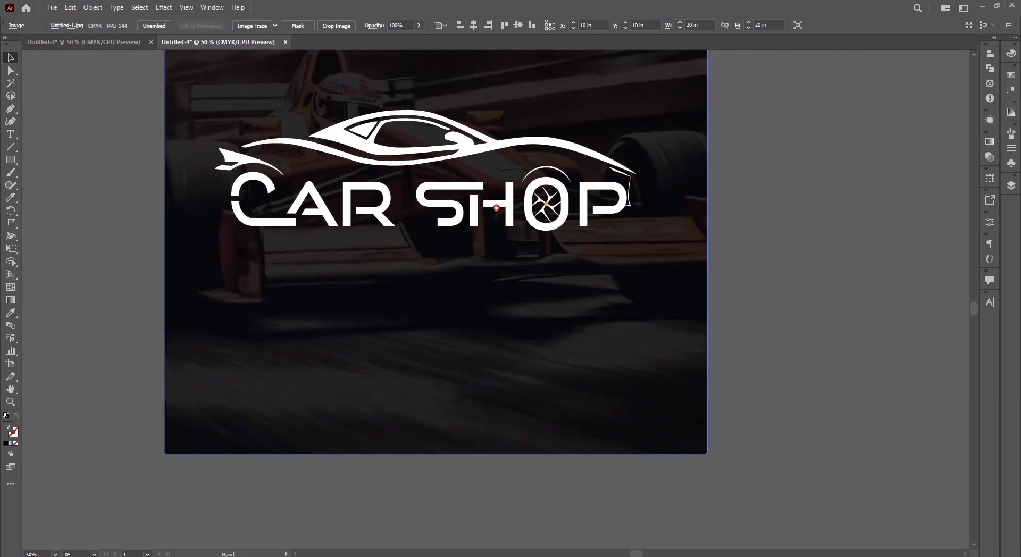
Lock the background image and ungroup the white logo into its separate parts.
key(ctrl+shift+a)
scroll(473, 281, up, 2)
drag(468, 274, 569, 179)
click(569, 179)
right_click(596, 200)
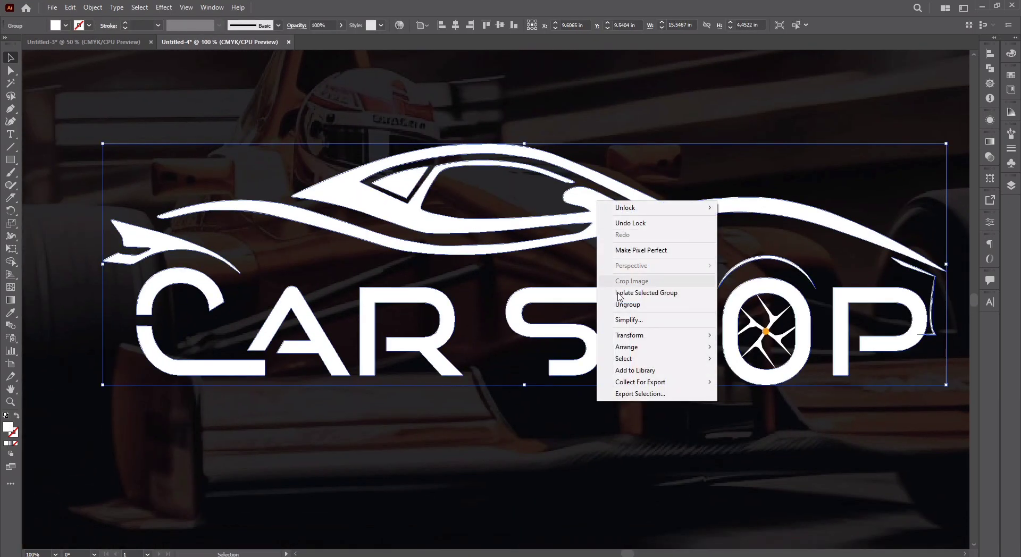
click(638, 307)
click(681, 191)
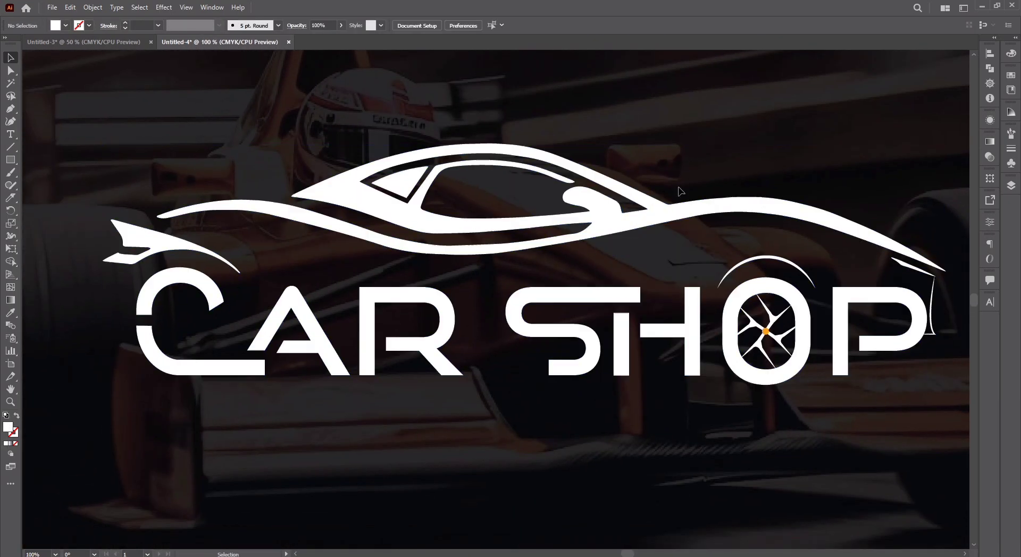
Fill the car silhouette with the orange sampled from the wheel hub using the Eyedropper.
click(662, 226)
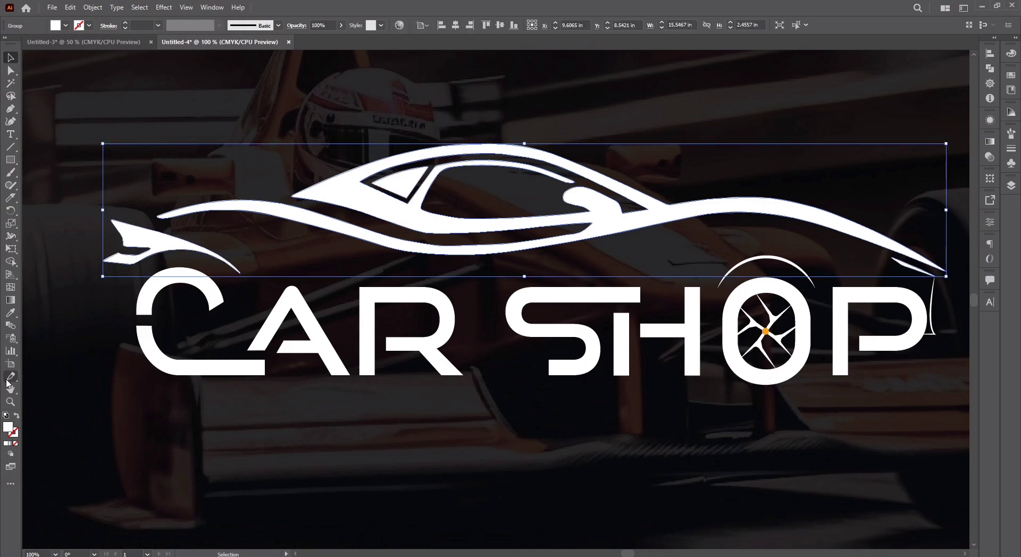
click(11, 313)
scroll(639, 326, up, 2)
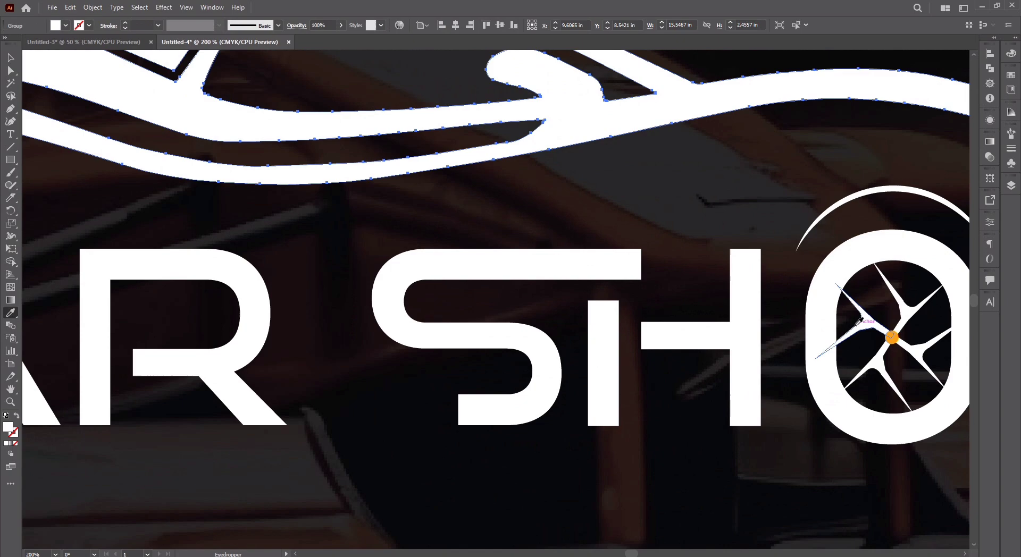
click(893, 336)
drag(528, 186, 735, 282)
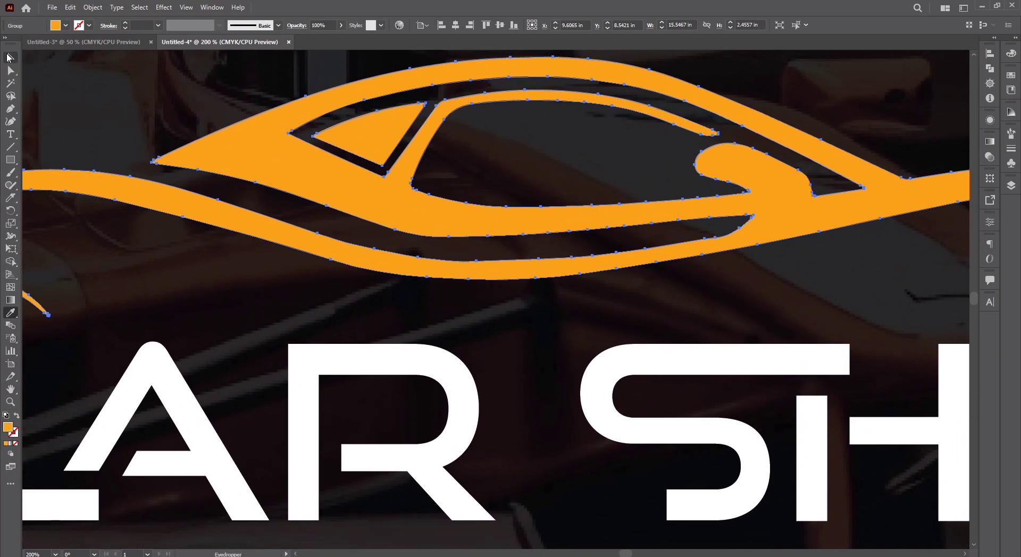
Isolate the small rear window shape in the car group and fill it with the white sampled from the lettering.
click(10, 70)
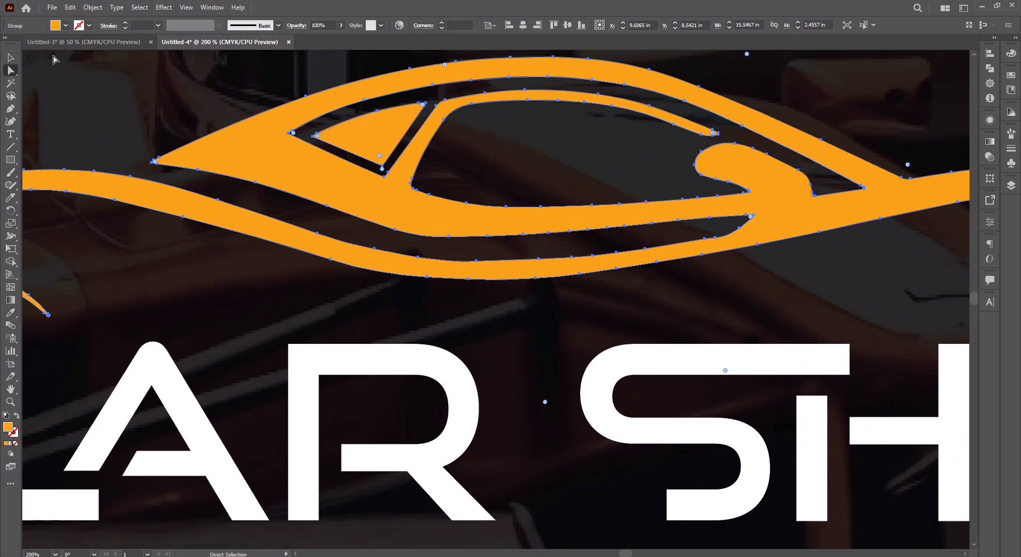
key(v)
double_click(382, 137)
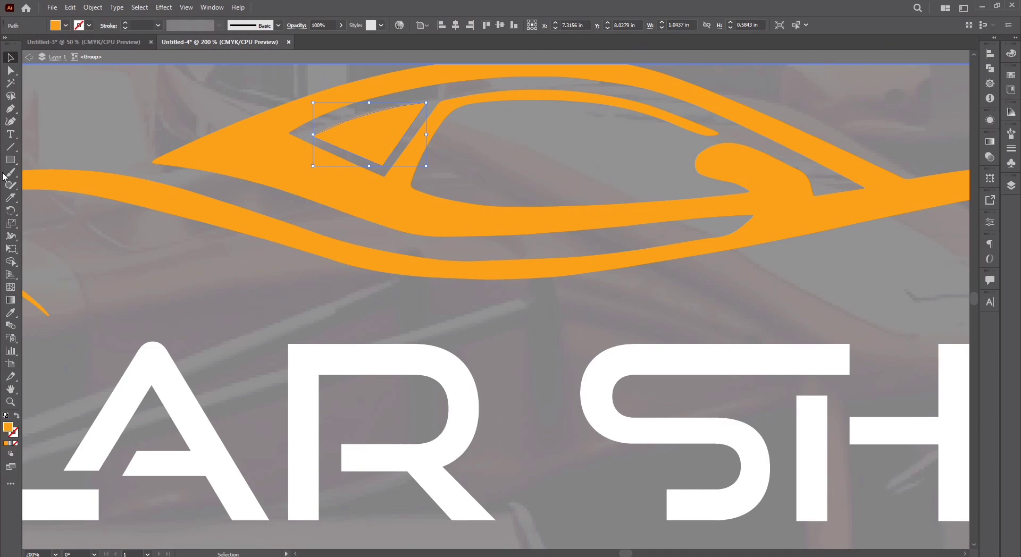
click(140, 374)
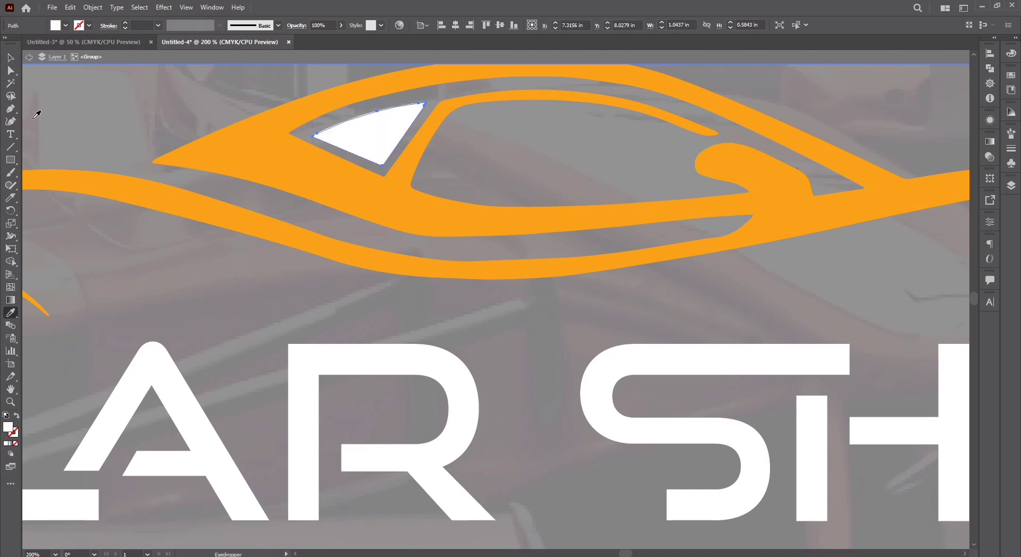
double_click(90, 101)
scroll(187, 106, down, 3)
drag(187, 106, 266, 126)
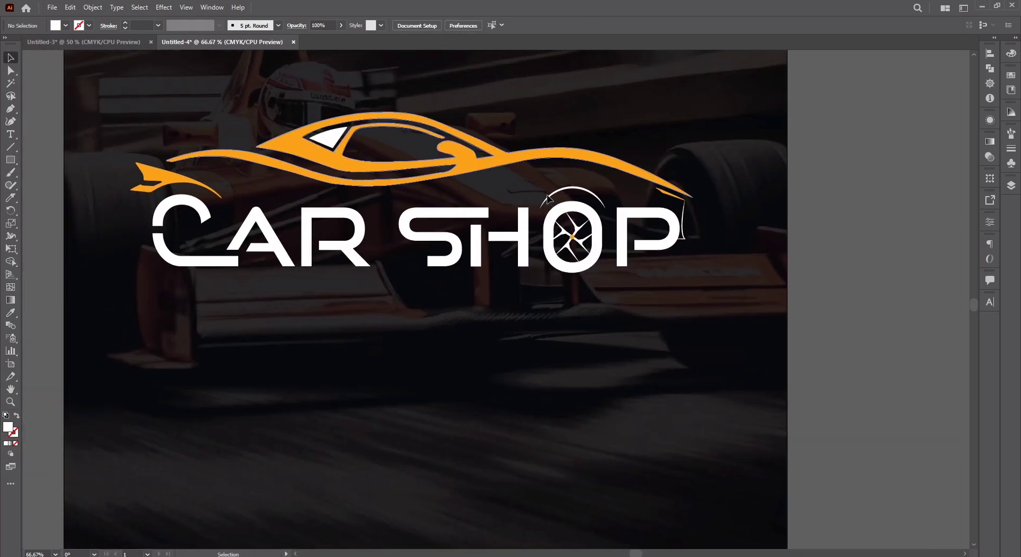
Fill the tapered accent line beside the P with the orange sampled from the car body.
scroll(748, 244, up, 3)
drag(748, 243, 472, 220)
drag(292, 233, 562, 298)
click(545, 283)
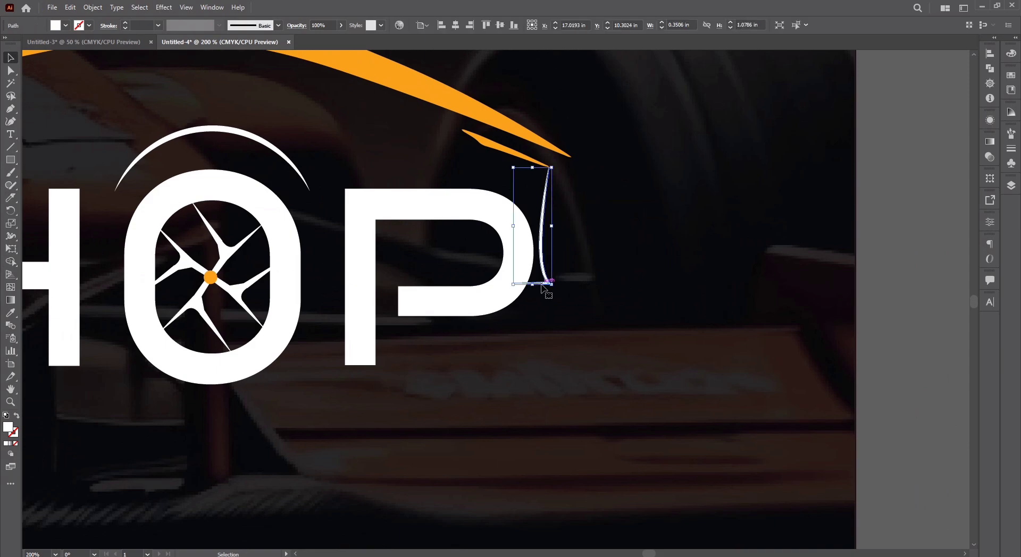
click(10, 312)
click(469, 108)
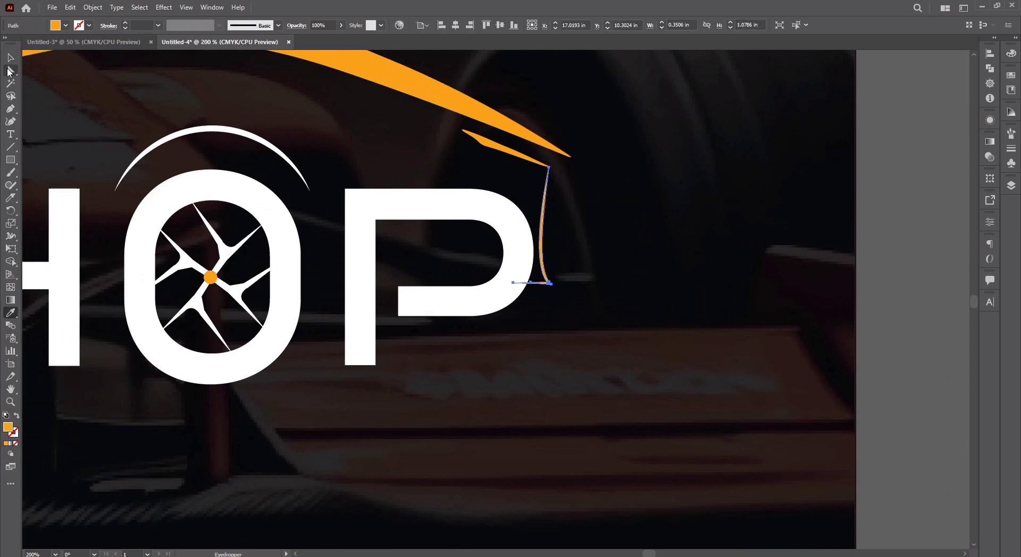
click(10, 57)
click(159, 166)
scroll(193, 199, down, 1)
drag(193, 199, 591, 240)
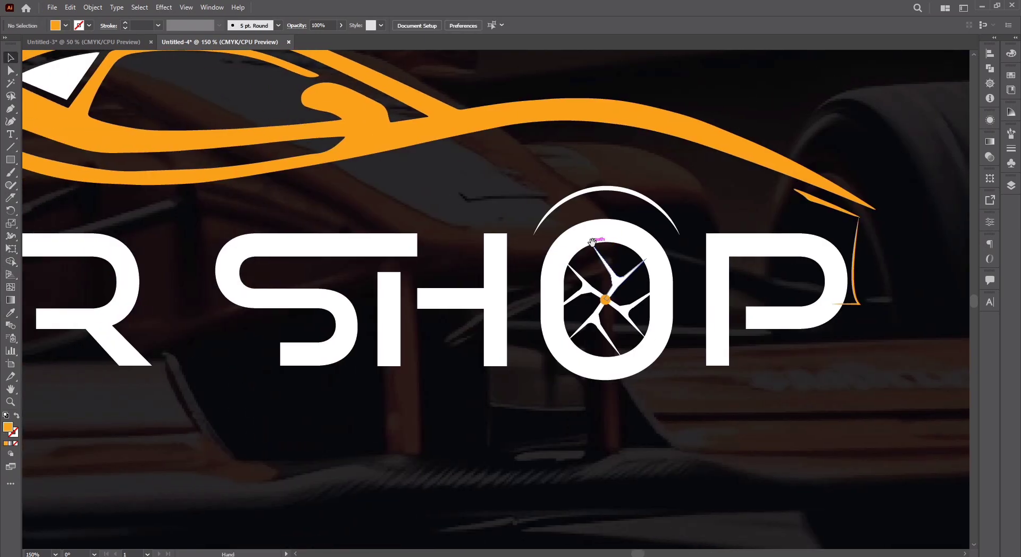
scroll(442, 260, down, 2)
drag(442, 260, 484, 314)
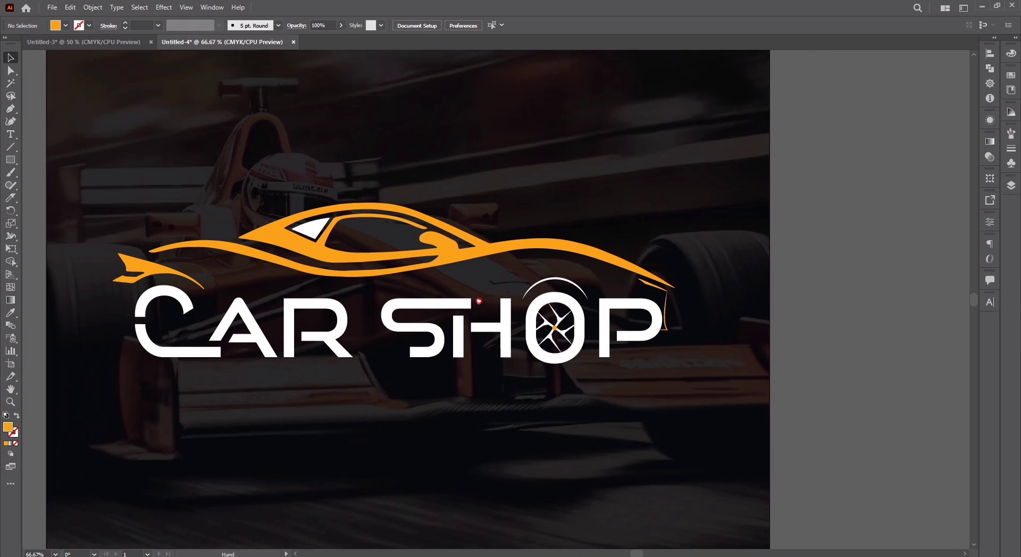
drag(115, 182, 698, 387)
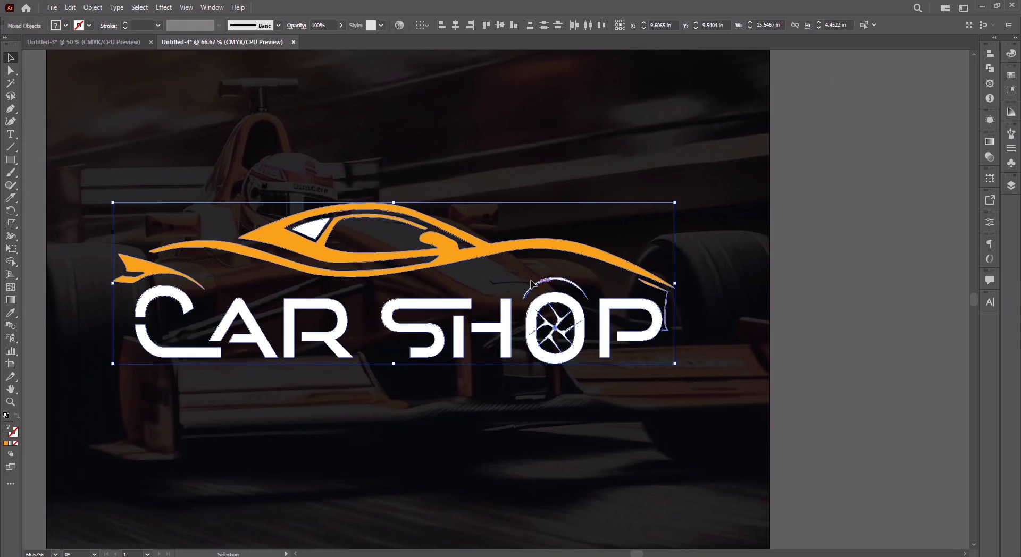
right_click(525, 277)
click(511, 236)
scroll(516, 298, up, 2)
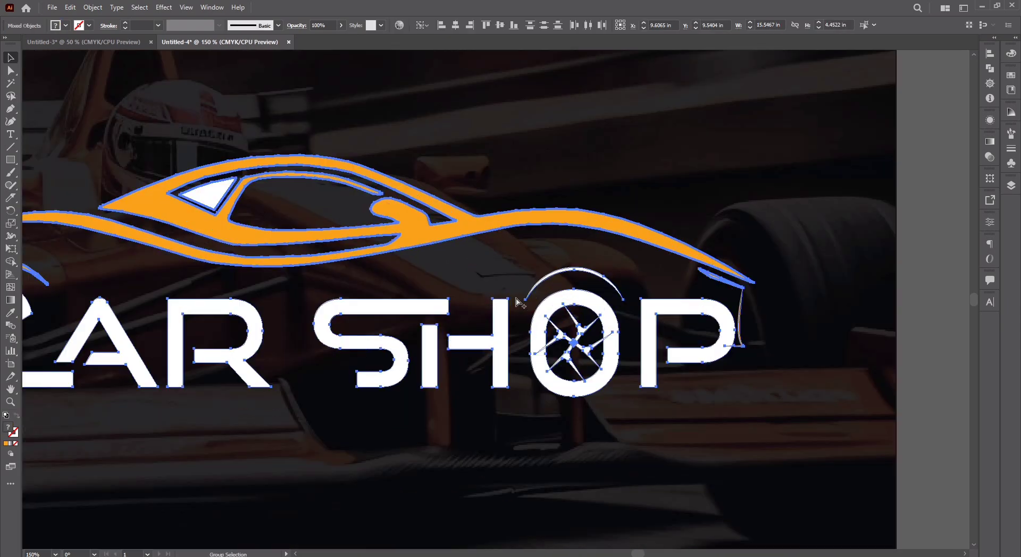
click(515, 297)
Fill the letter O with the orange sampled from the car and bring it in front of the wheel spokes.
click(588, 302)
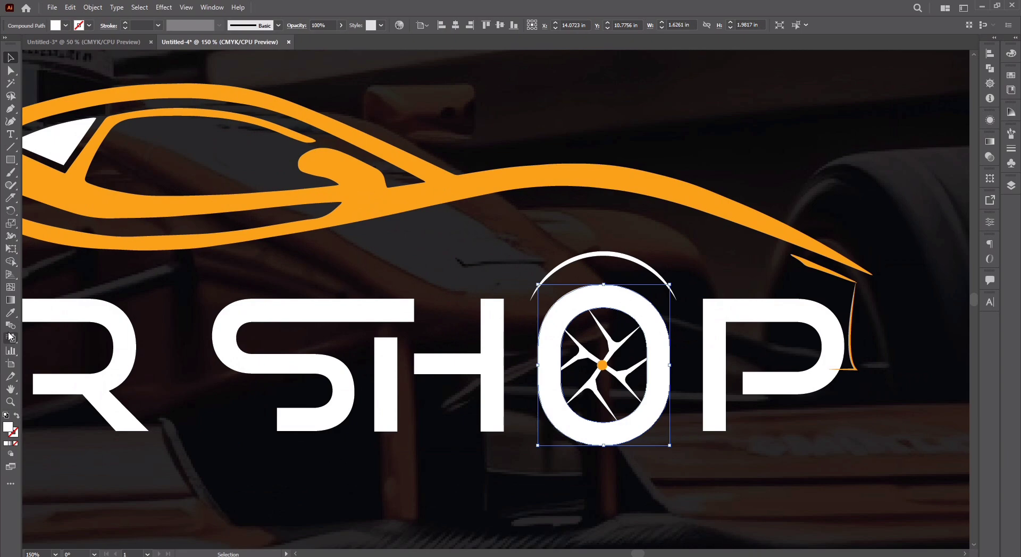
click(10, 313)
click(357, 201)
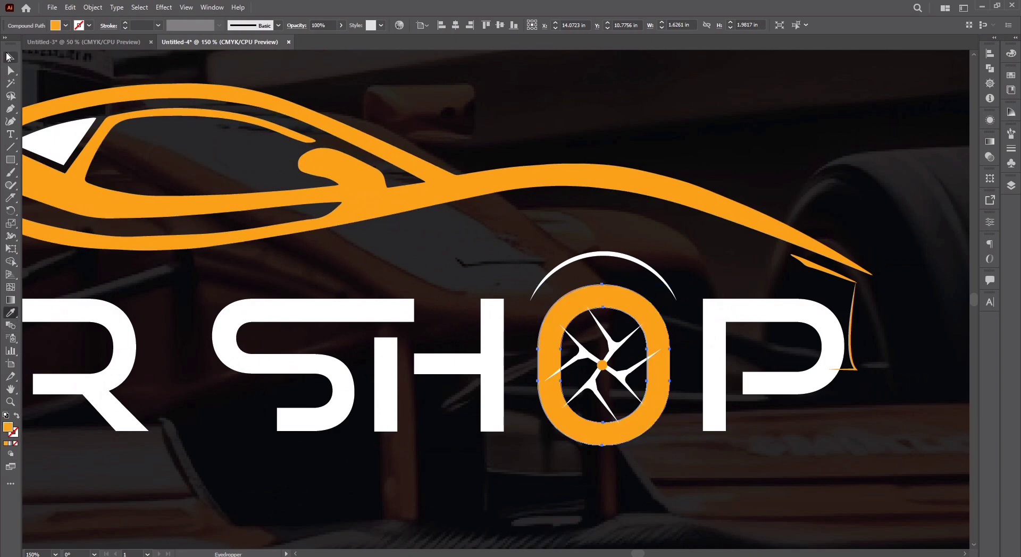
click(9, 57)
click(602, 367)
click(650, 321)
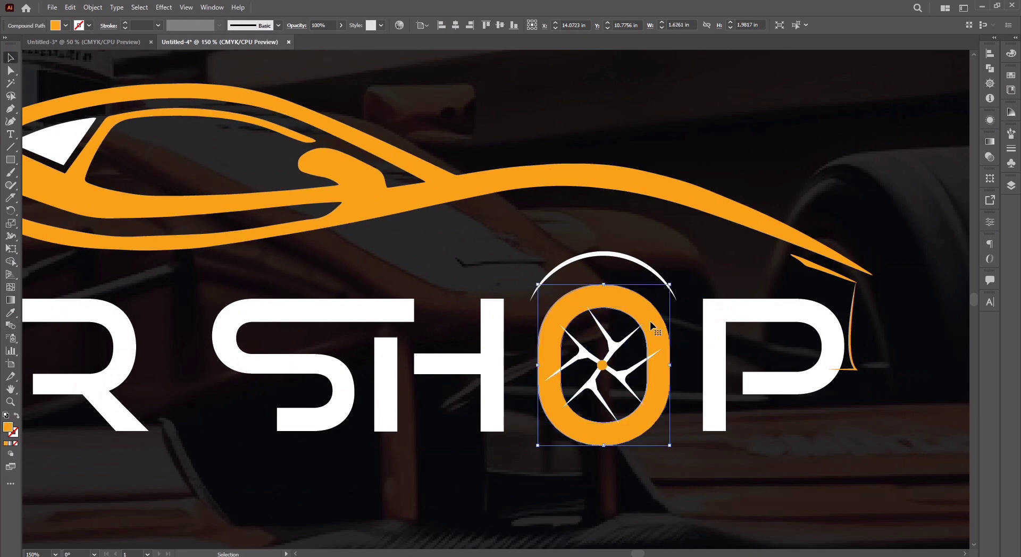
key(ctrl+shift+])
Fill the upper arc of the letter C with the orange sampled from the car's rear wing.
drag(548, 329, 864, 326)
drag(223, 335, 526, 329)
click(398, 302)
click(399, 304)
key(i)
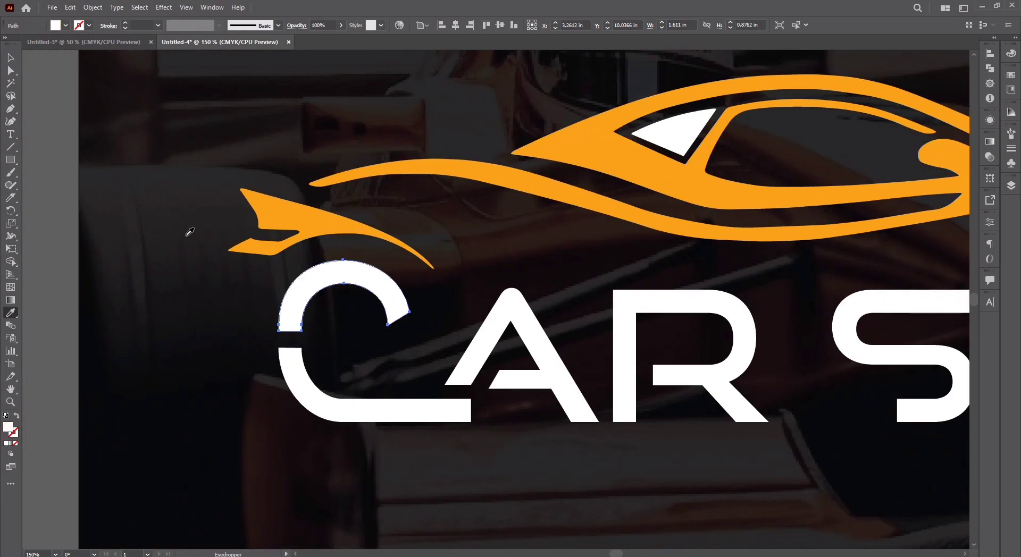
click(267, 208)
click(12, 62)
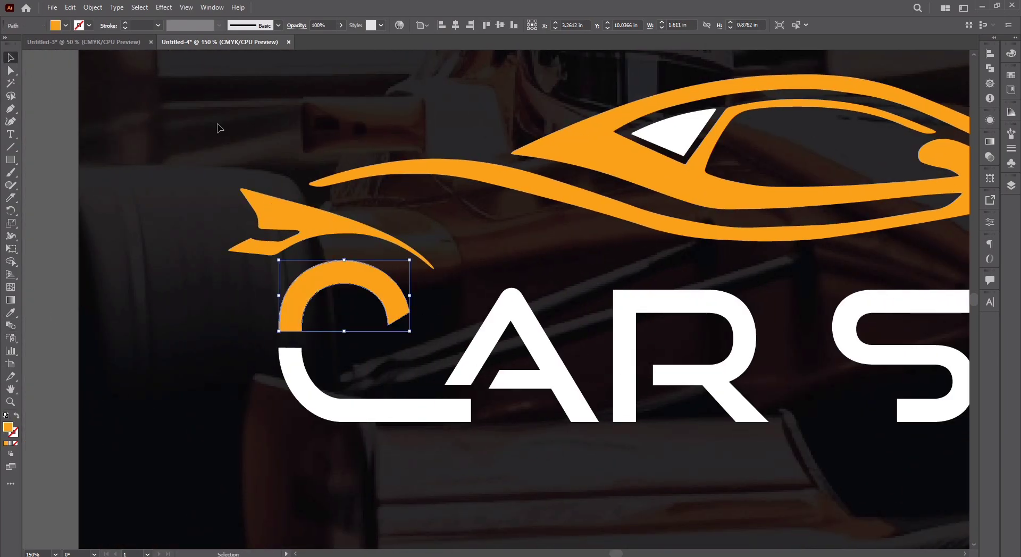
click(218, 126)
Group the coloured car, the CAR SHOP lettering, the wheel and the accent lines into one object.
scroll(233, 154, down, 2)
scroll(370, 207, down, 1)
drag(371, 207, 610, 361)
key(a)
key(v)
right_click(313, 225)
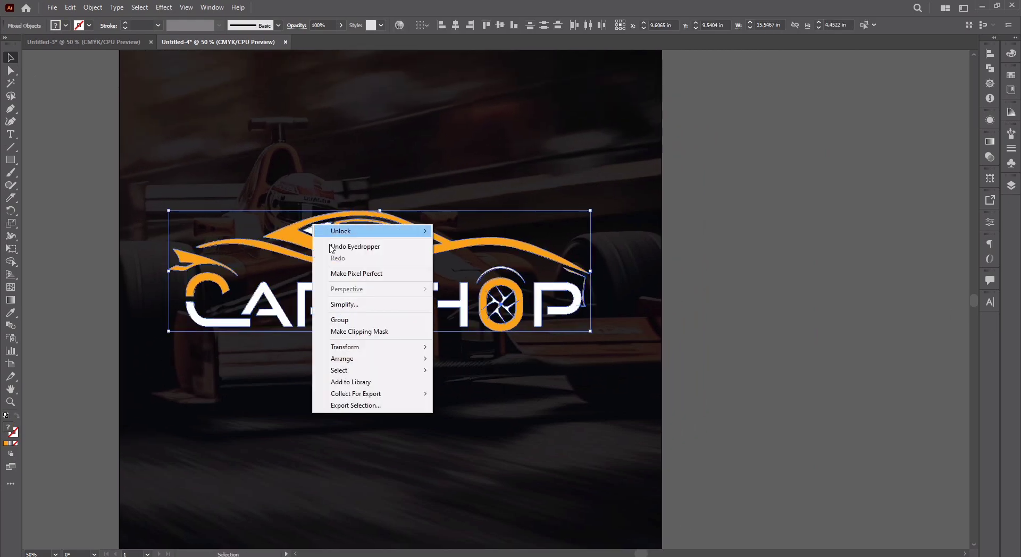
click(348, 321)
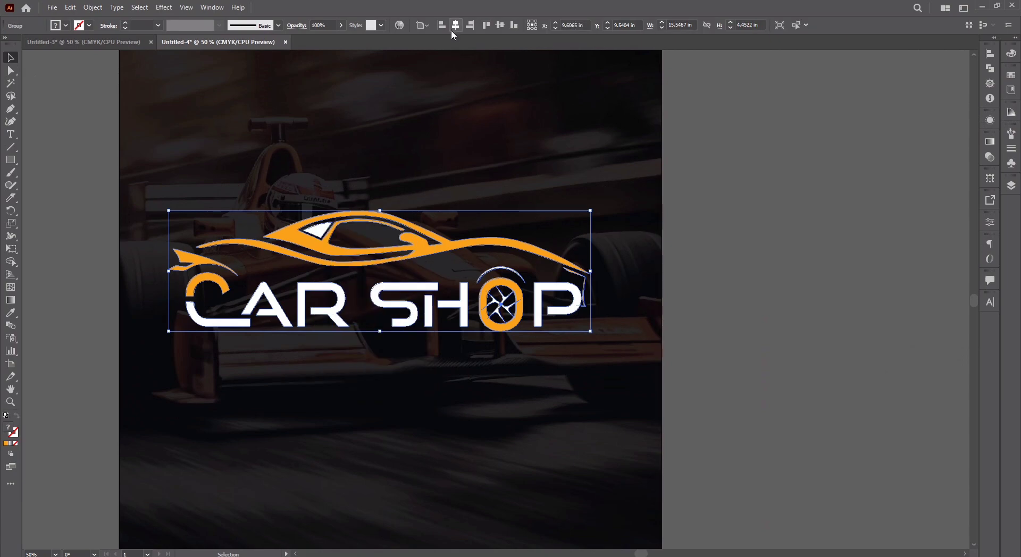
Centre the grouped logo horizontally and vertically on the artboard.
click(455, 25)
click(500, 25)
click(746, 200)
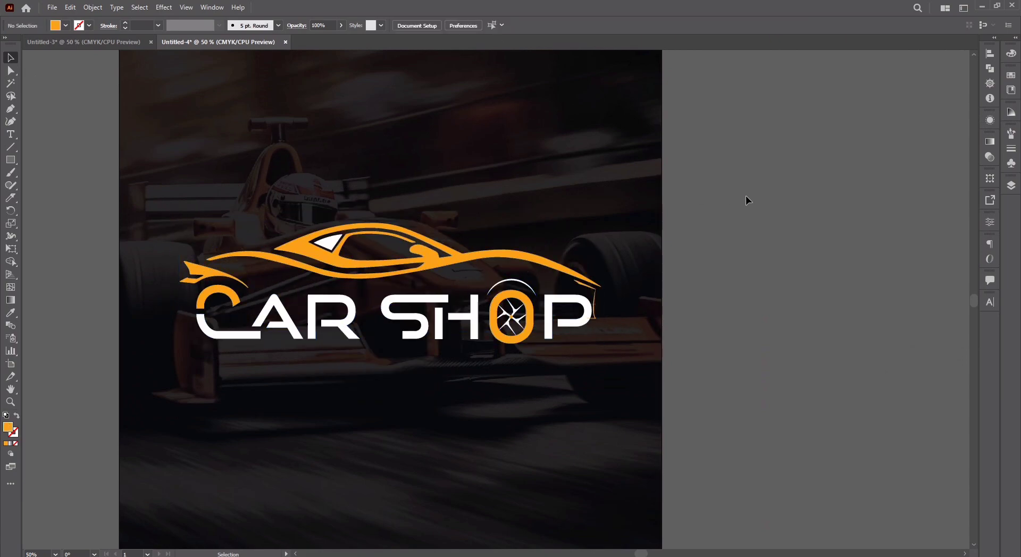
click(567, 264)
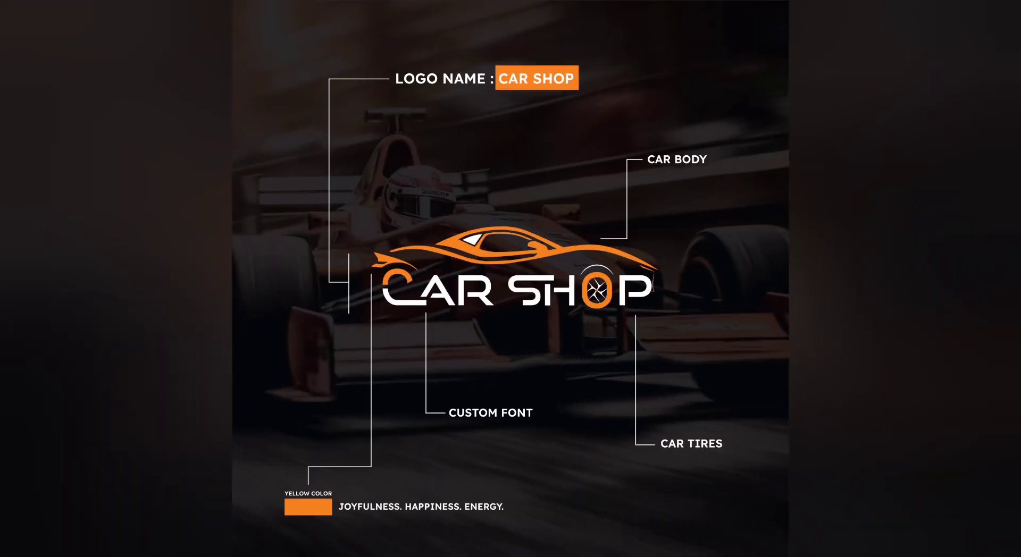